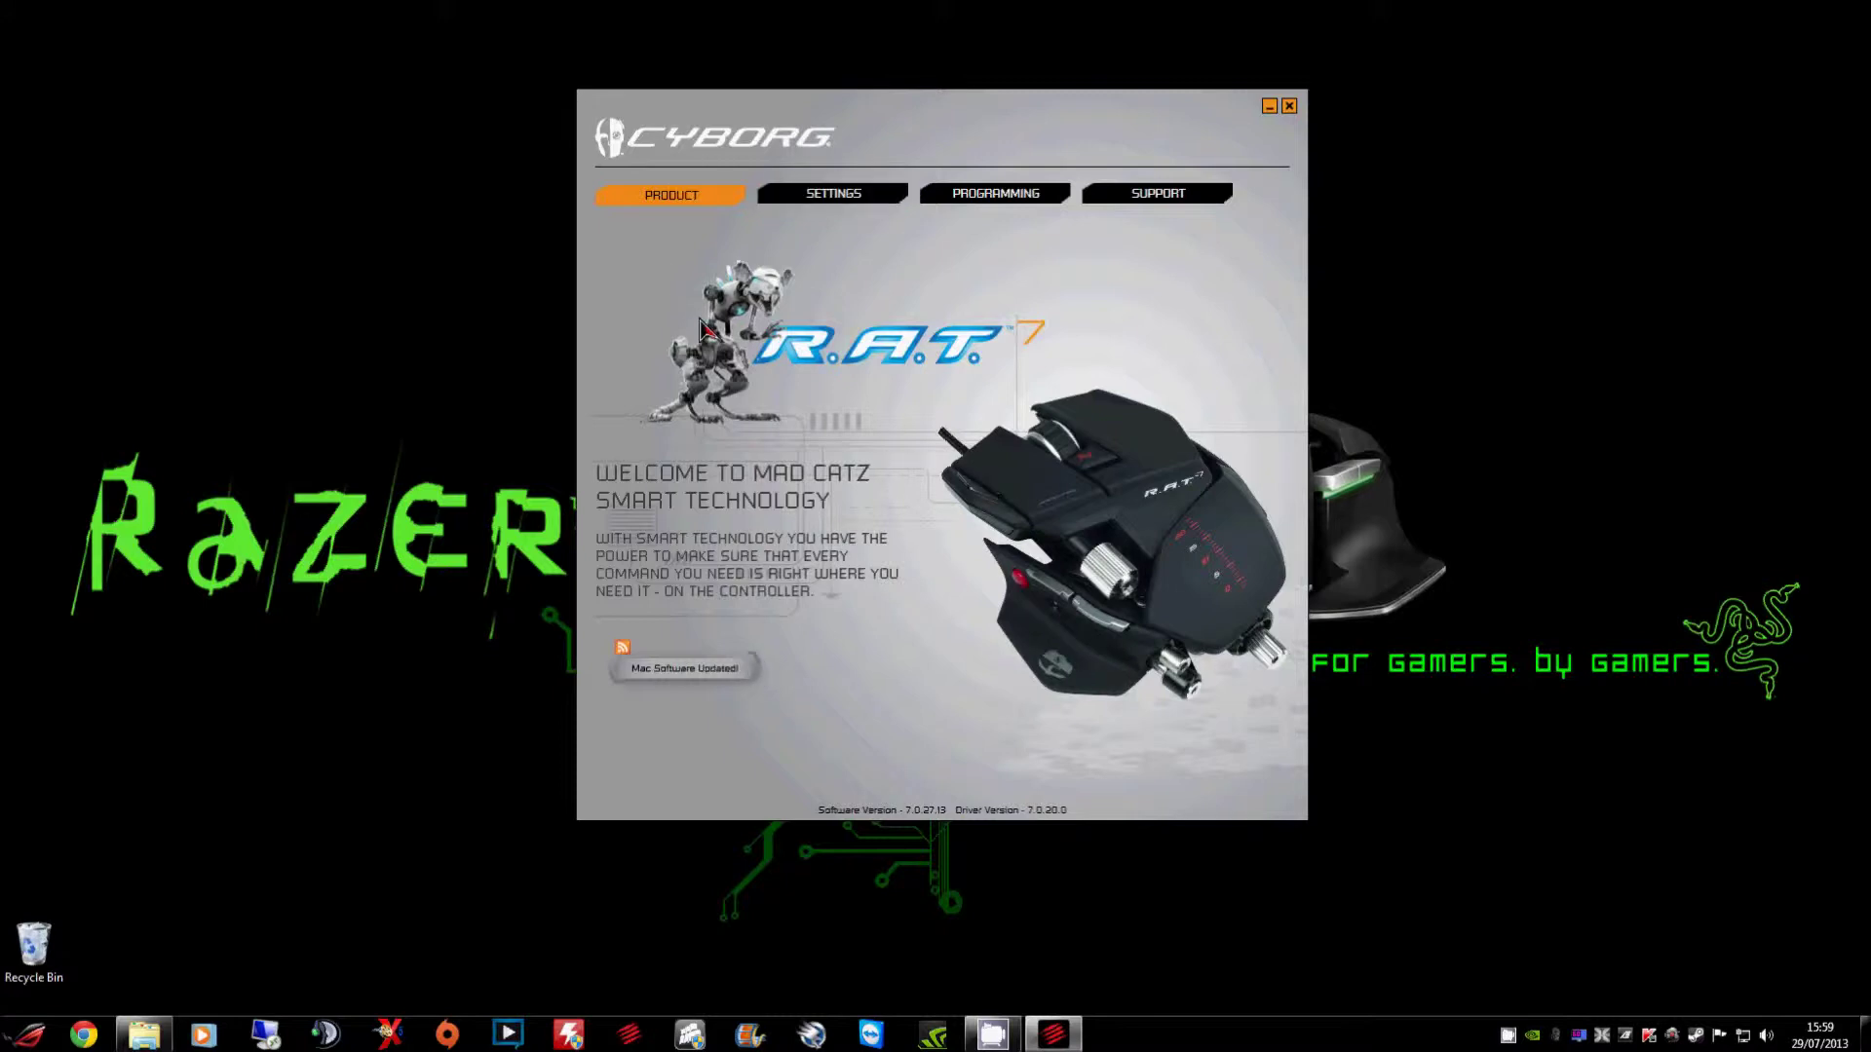
Tour the Settings, Support and Product tabs, ending on Programming with the Untitled profile.
{"action": "left_click", "coordinate": [823, 196]}
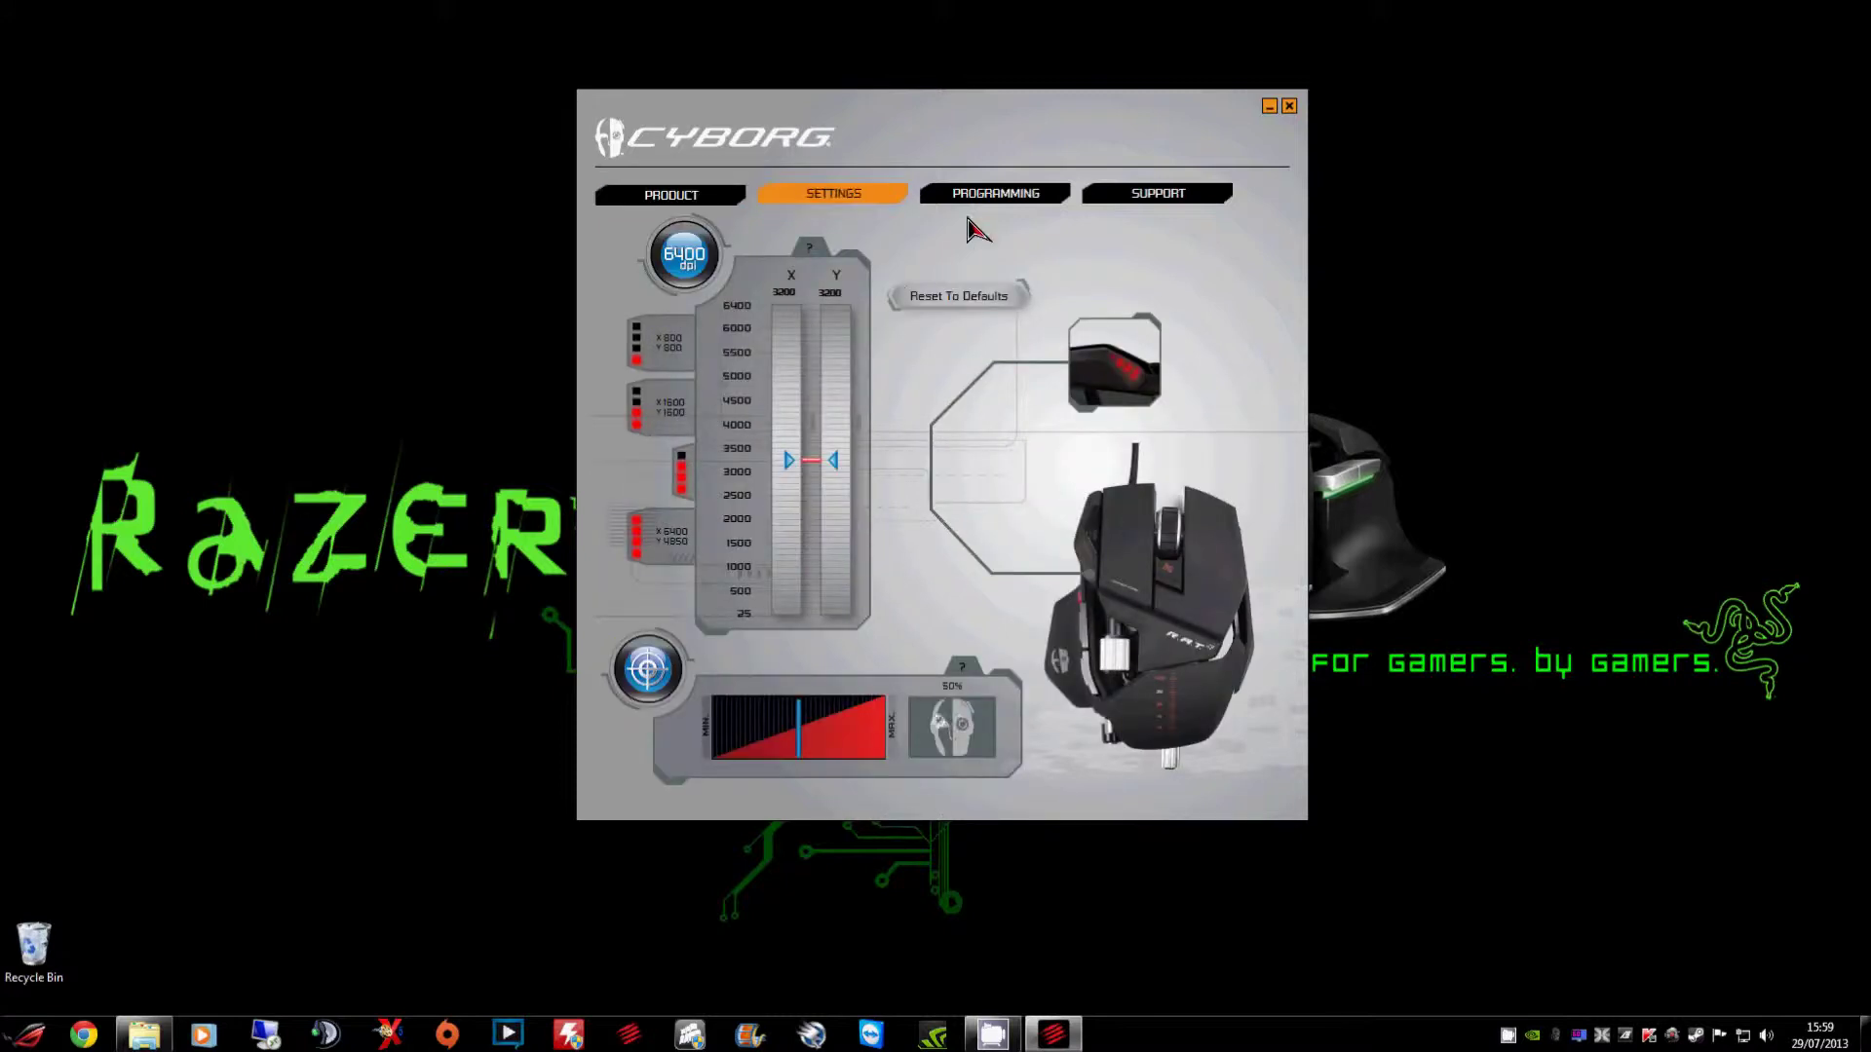
{"action": "left_click", "coordinate": [991, 197]}
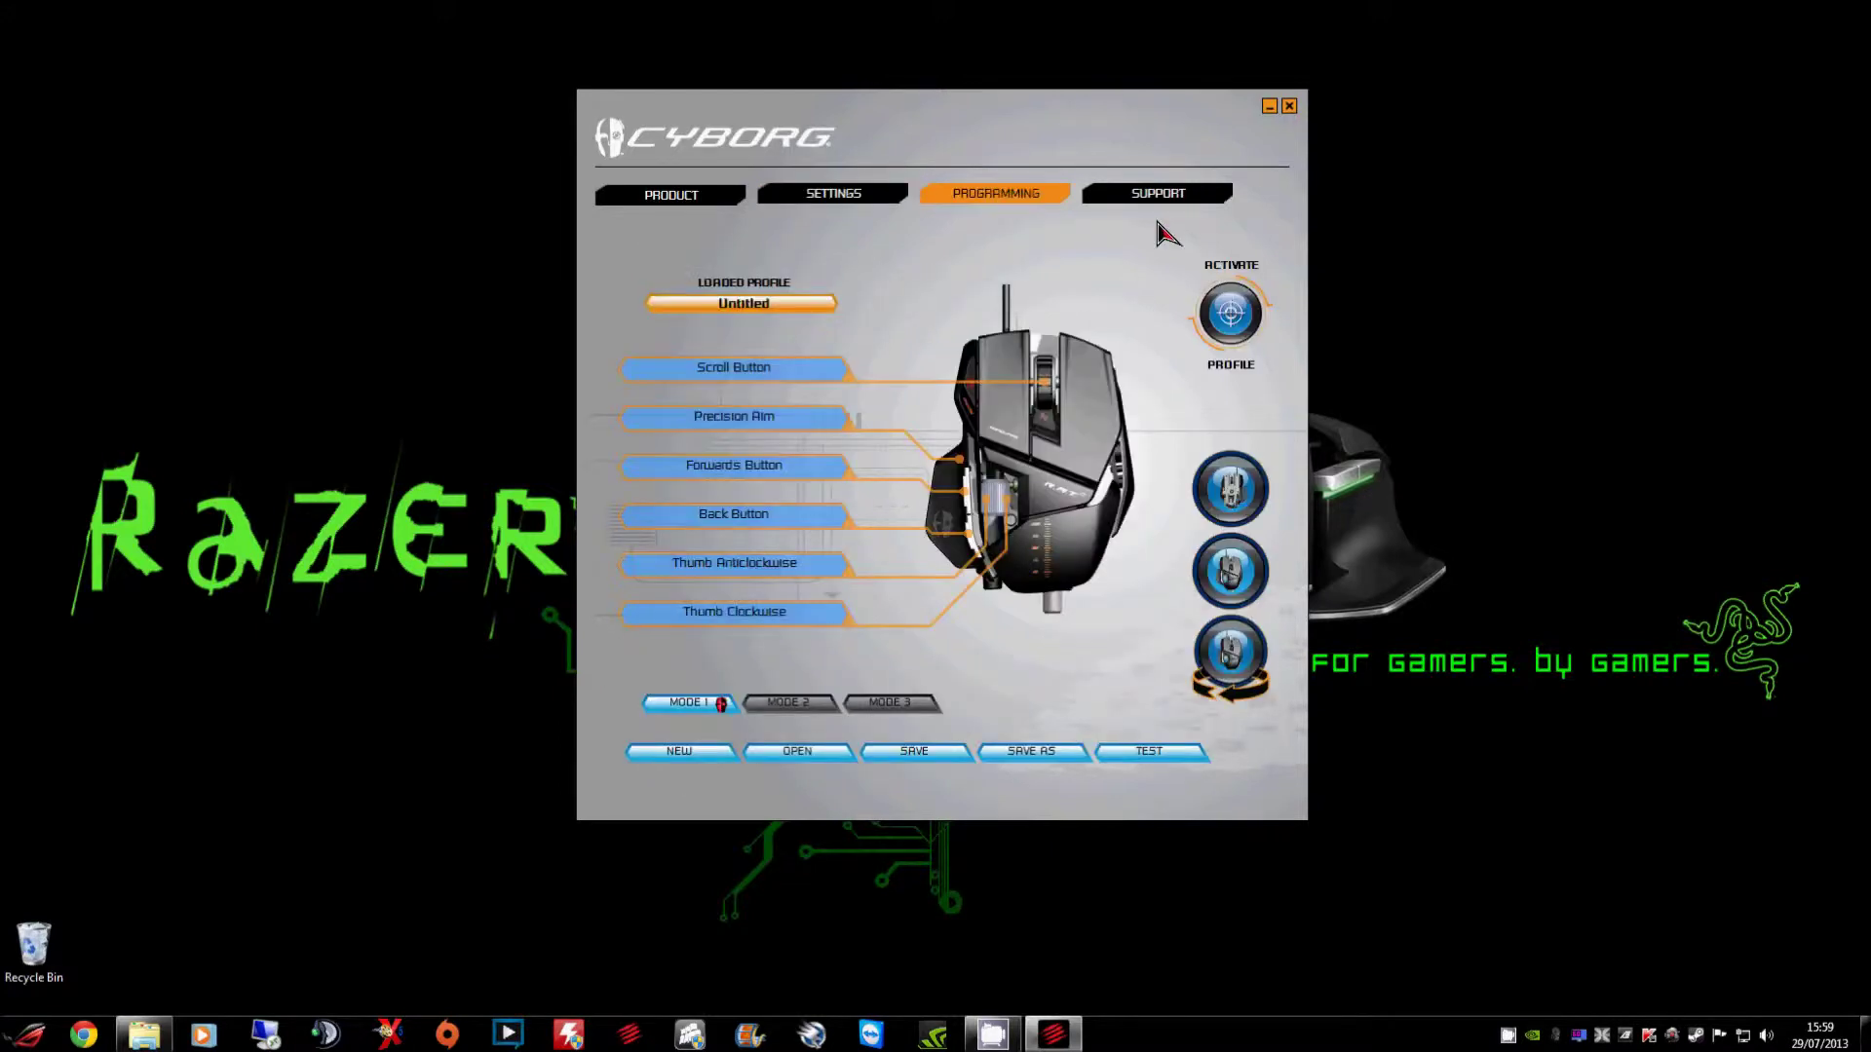
{"action": "left_click", "coordinate": [1160, 198]}
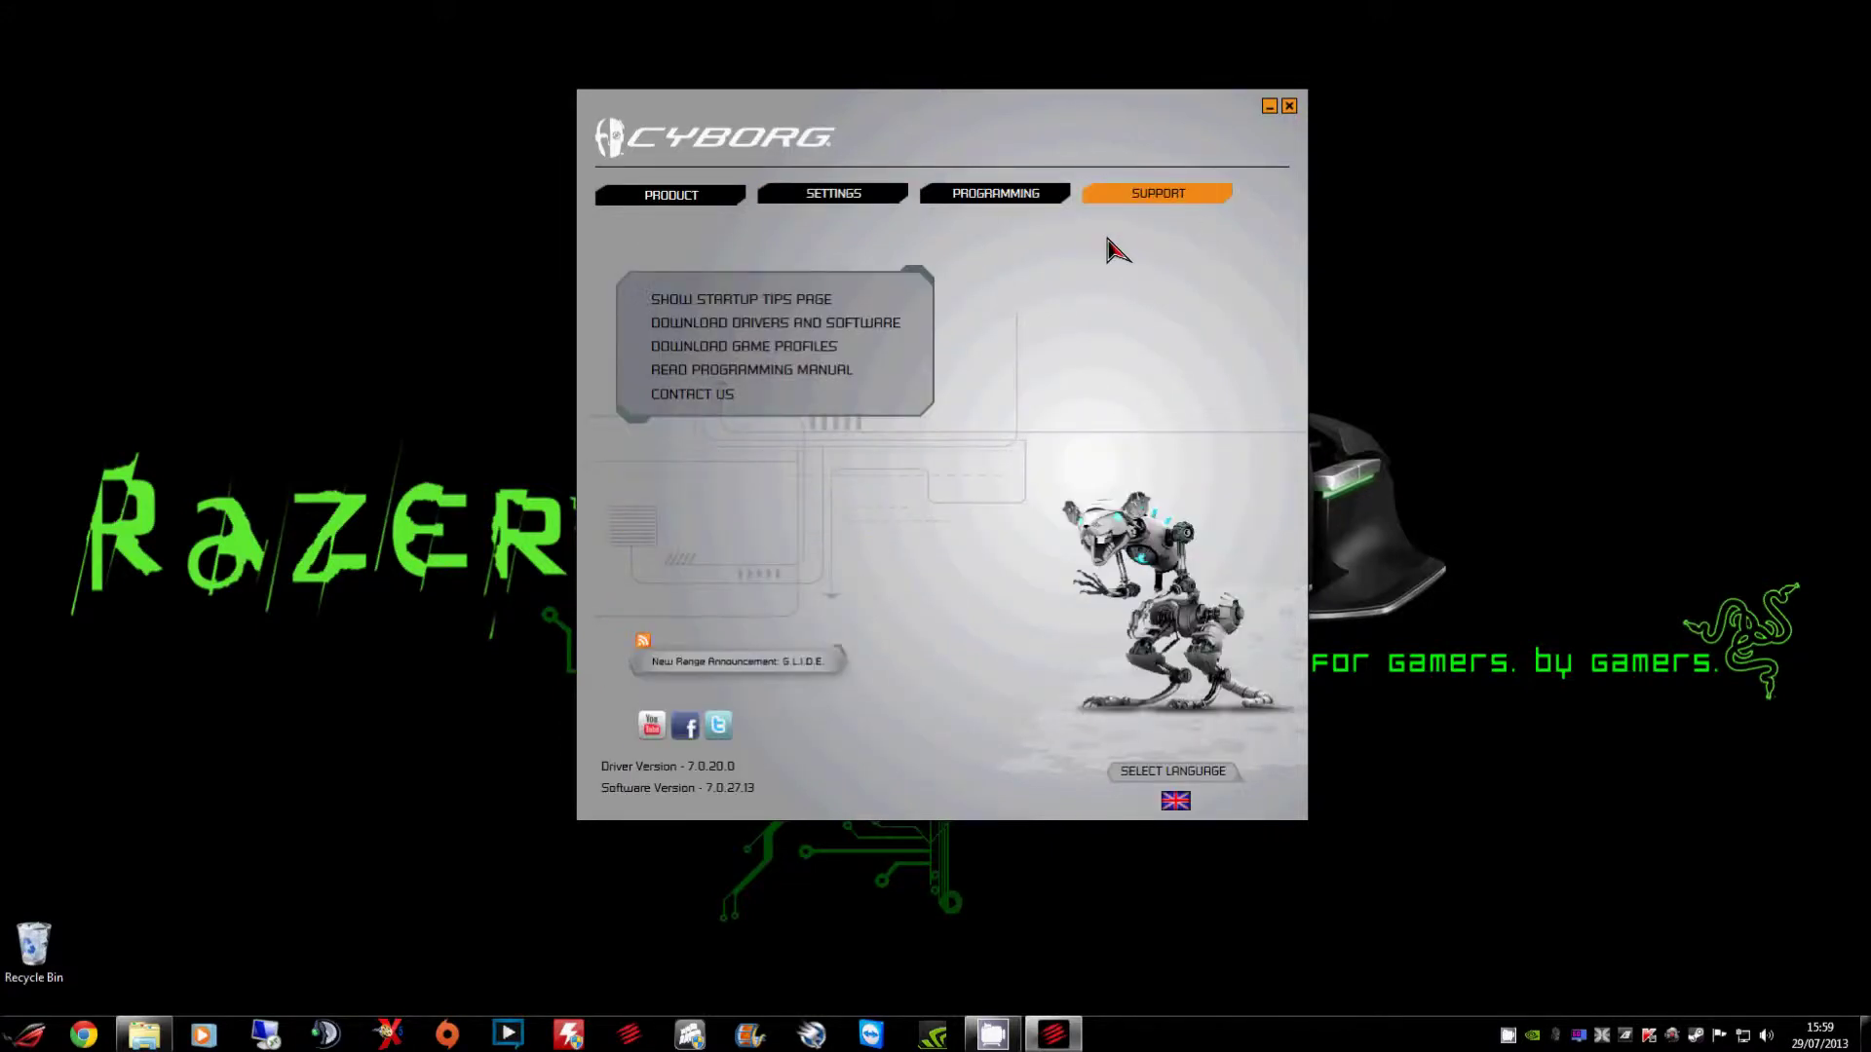
{"action": "left_click", "coordinate": [683, 199]}
{"action": "left_click", "coordinate": [857, 199]}
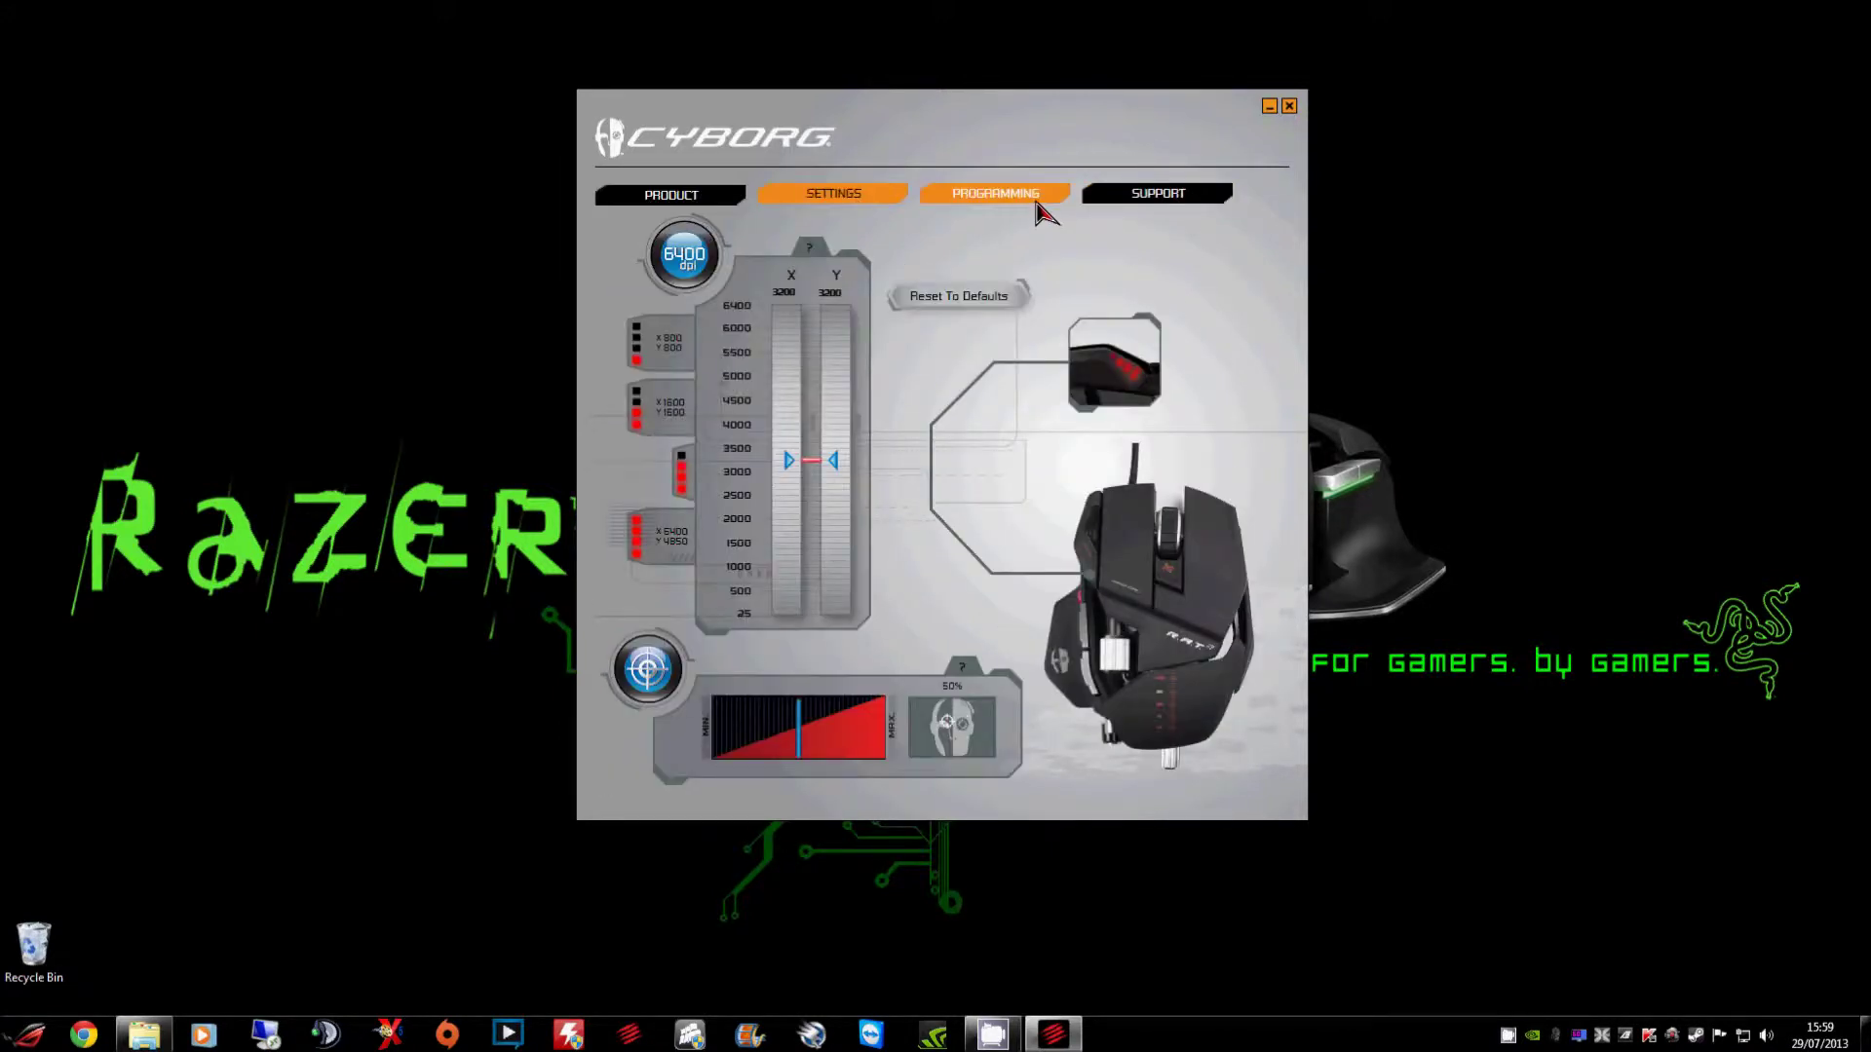
{"action": "left_click", "coordinate": [1174, 200]}
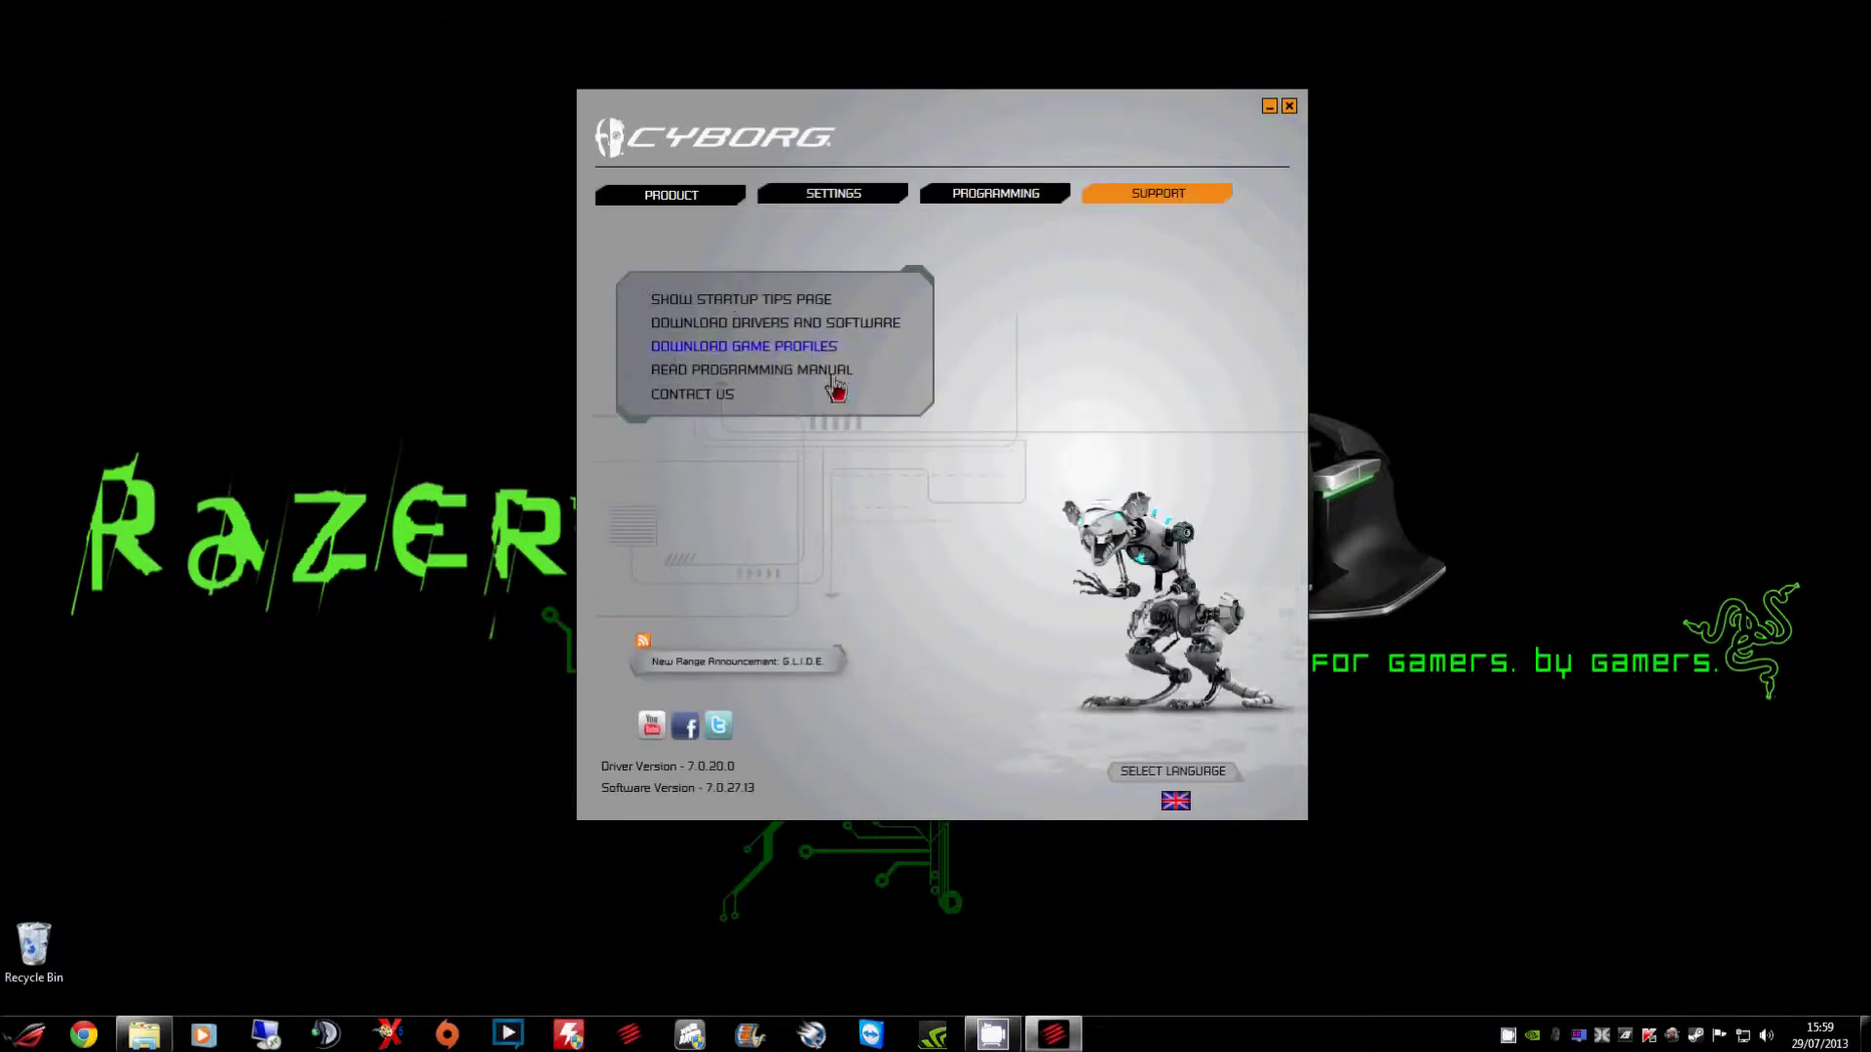
{"action": "left_click", "coordinate": [835, 202]}
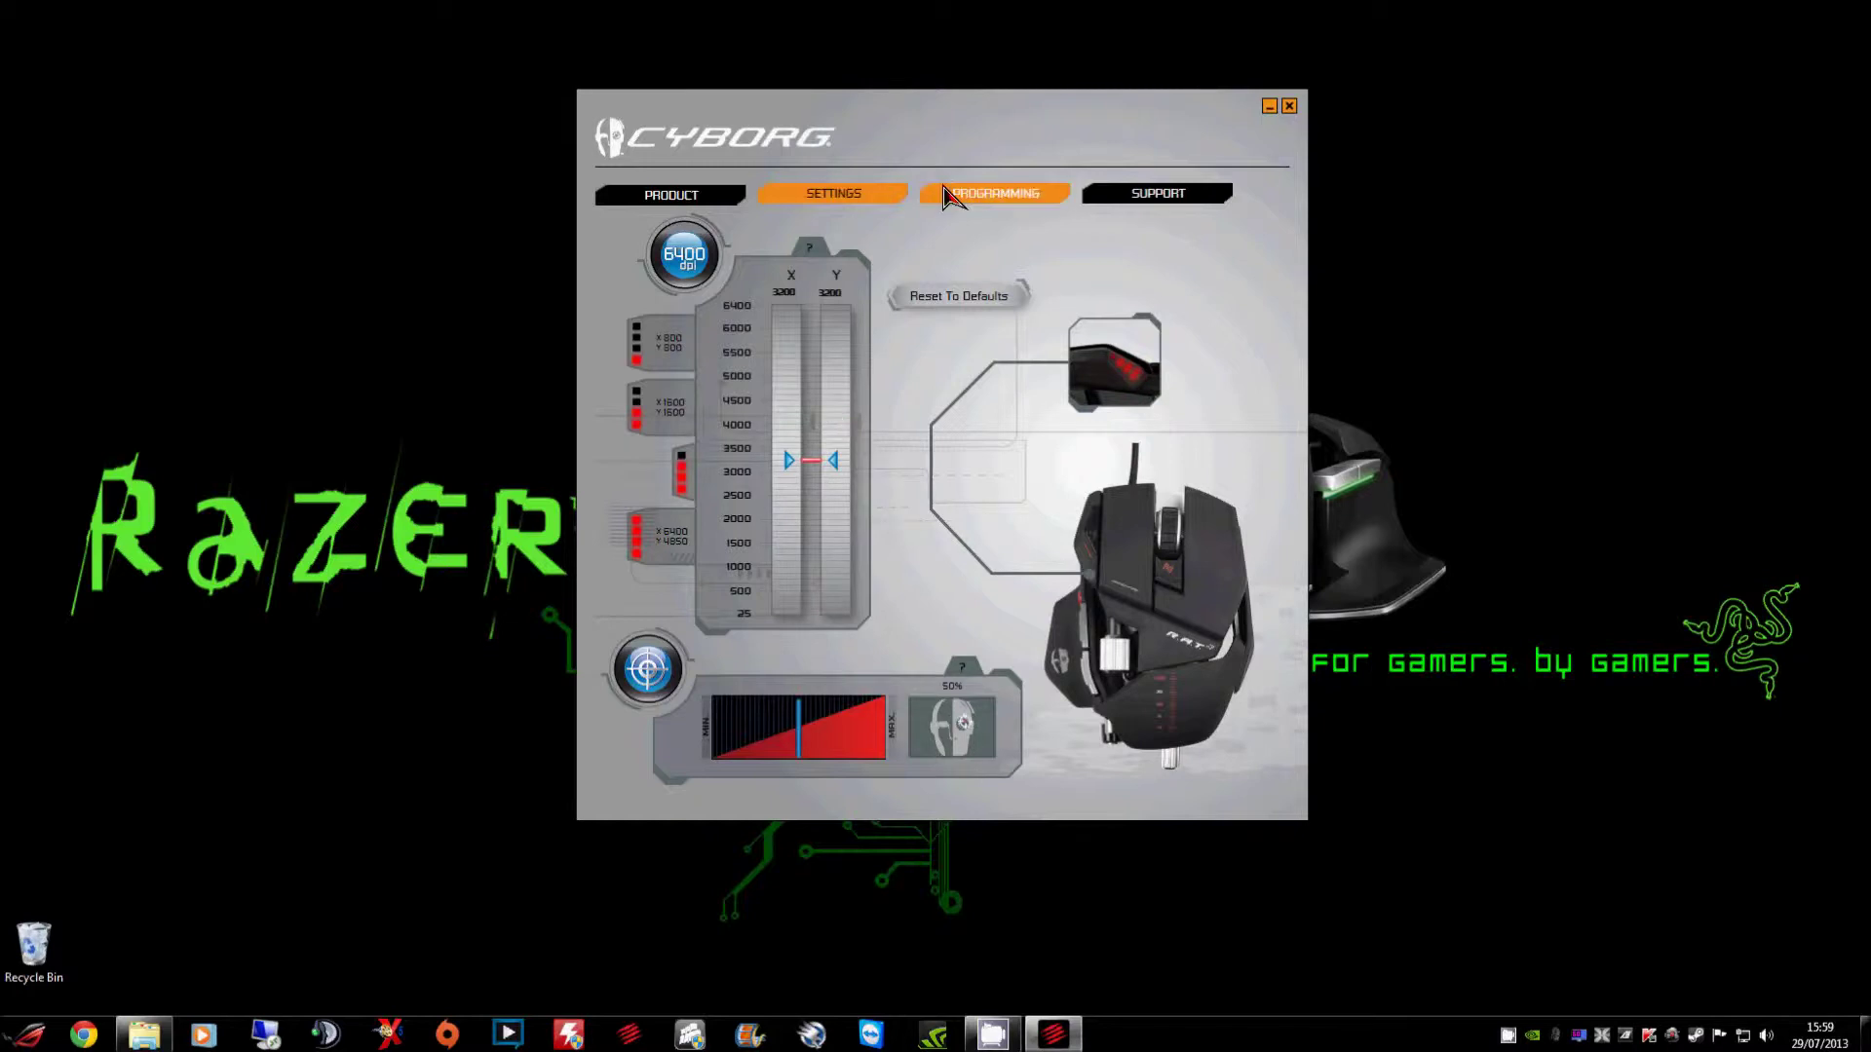
{"action": "left_click", "coordinate": [977, 197]}
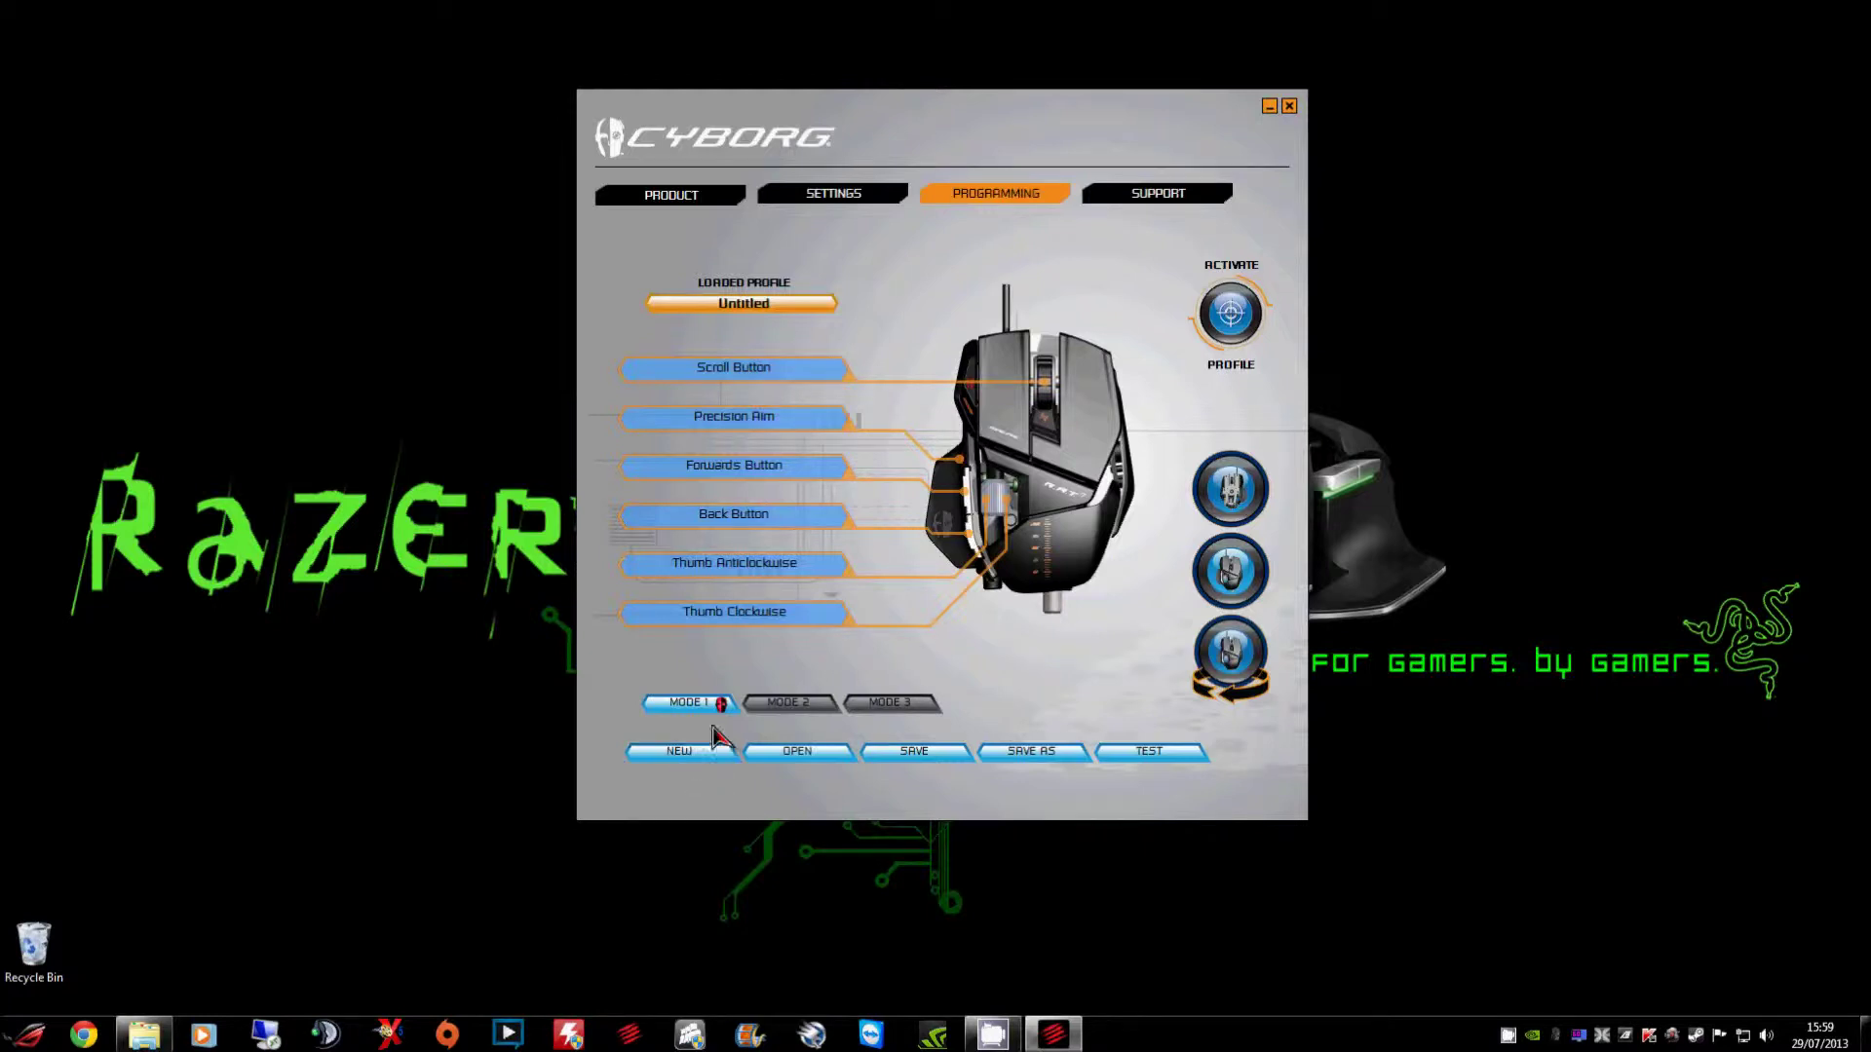
Open the profile browser on the Downloads folder and enlarge the window.
{"action": "left_click", "coordinate": [797, 754]}
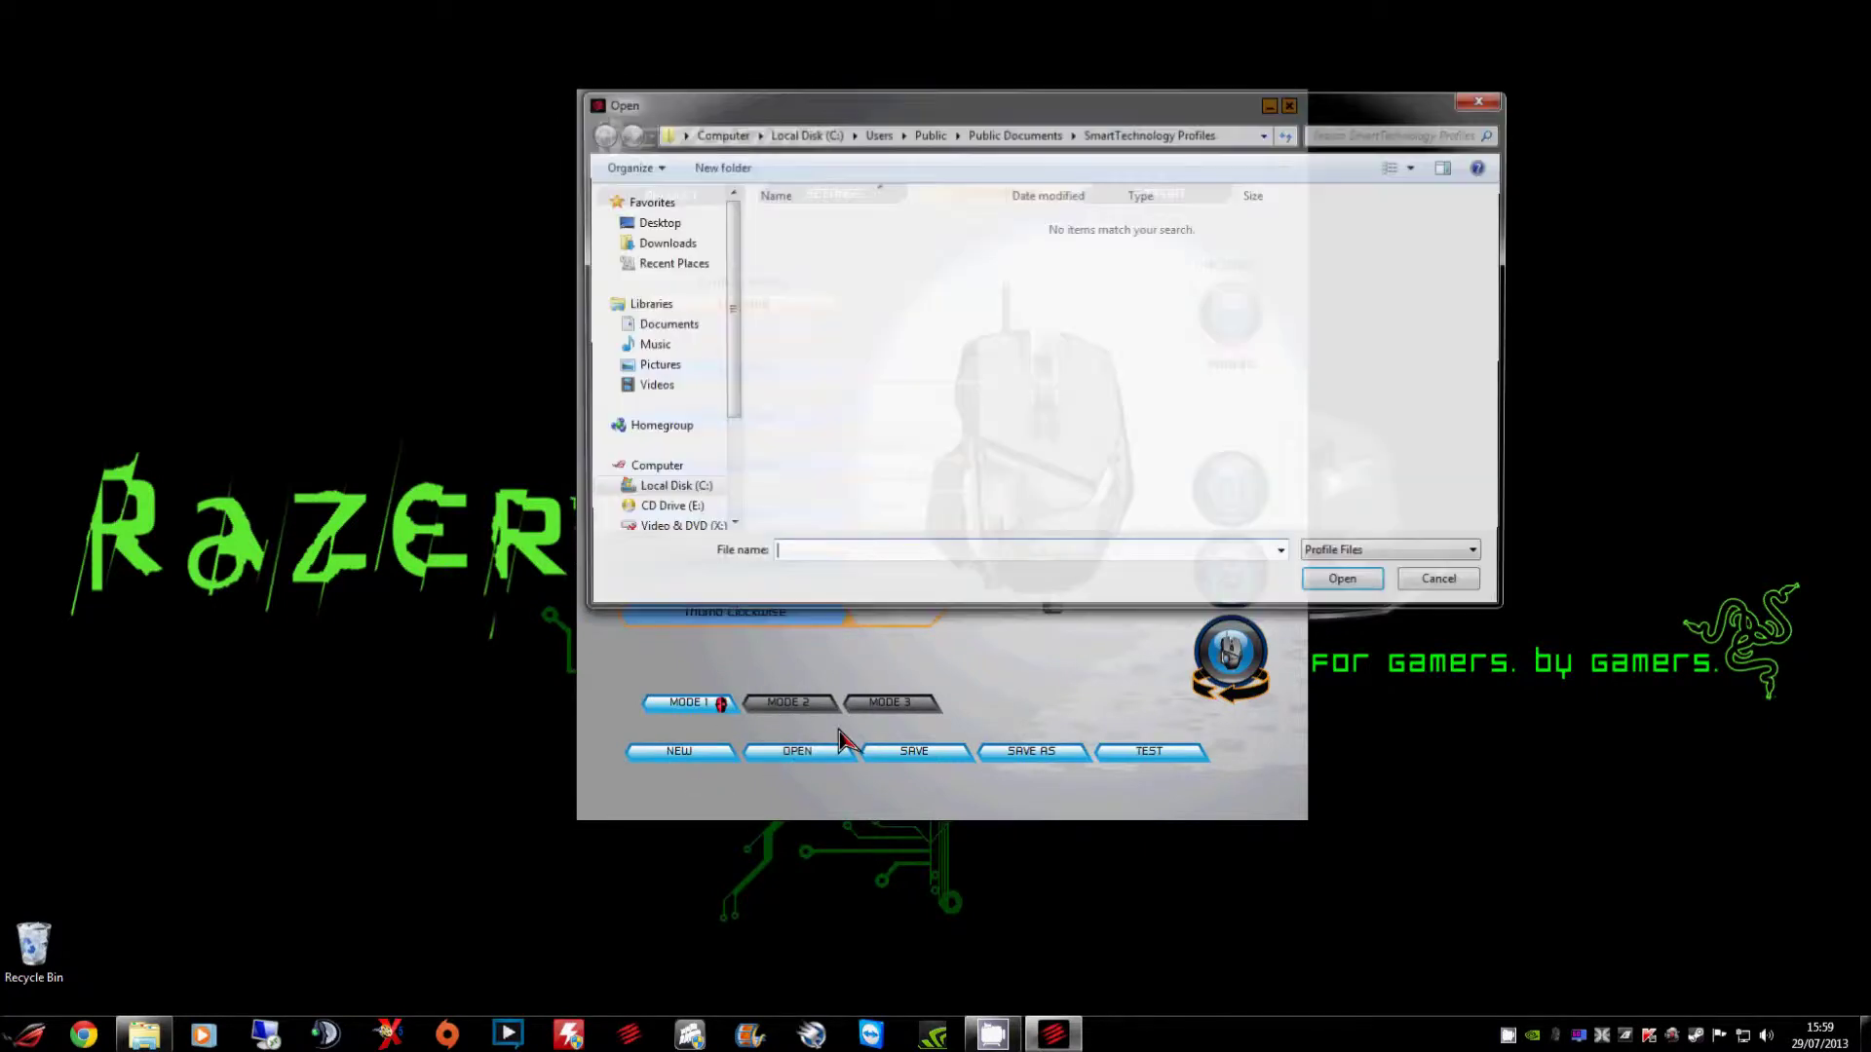
{"action": "left_click", "coordinate": [661, 241]}
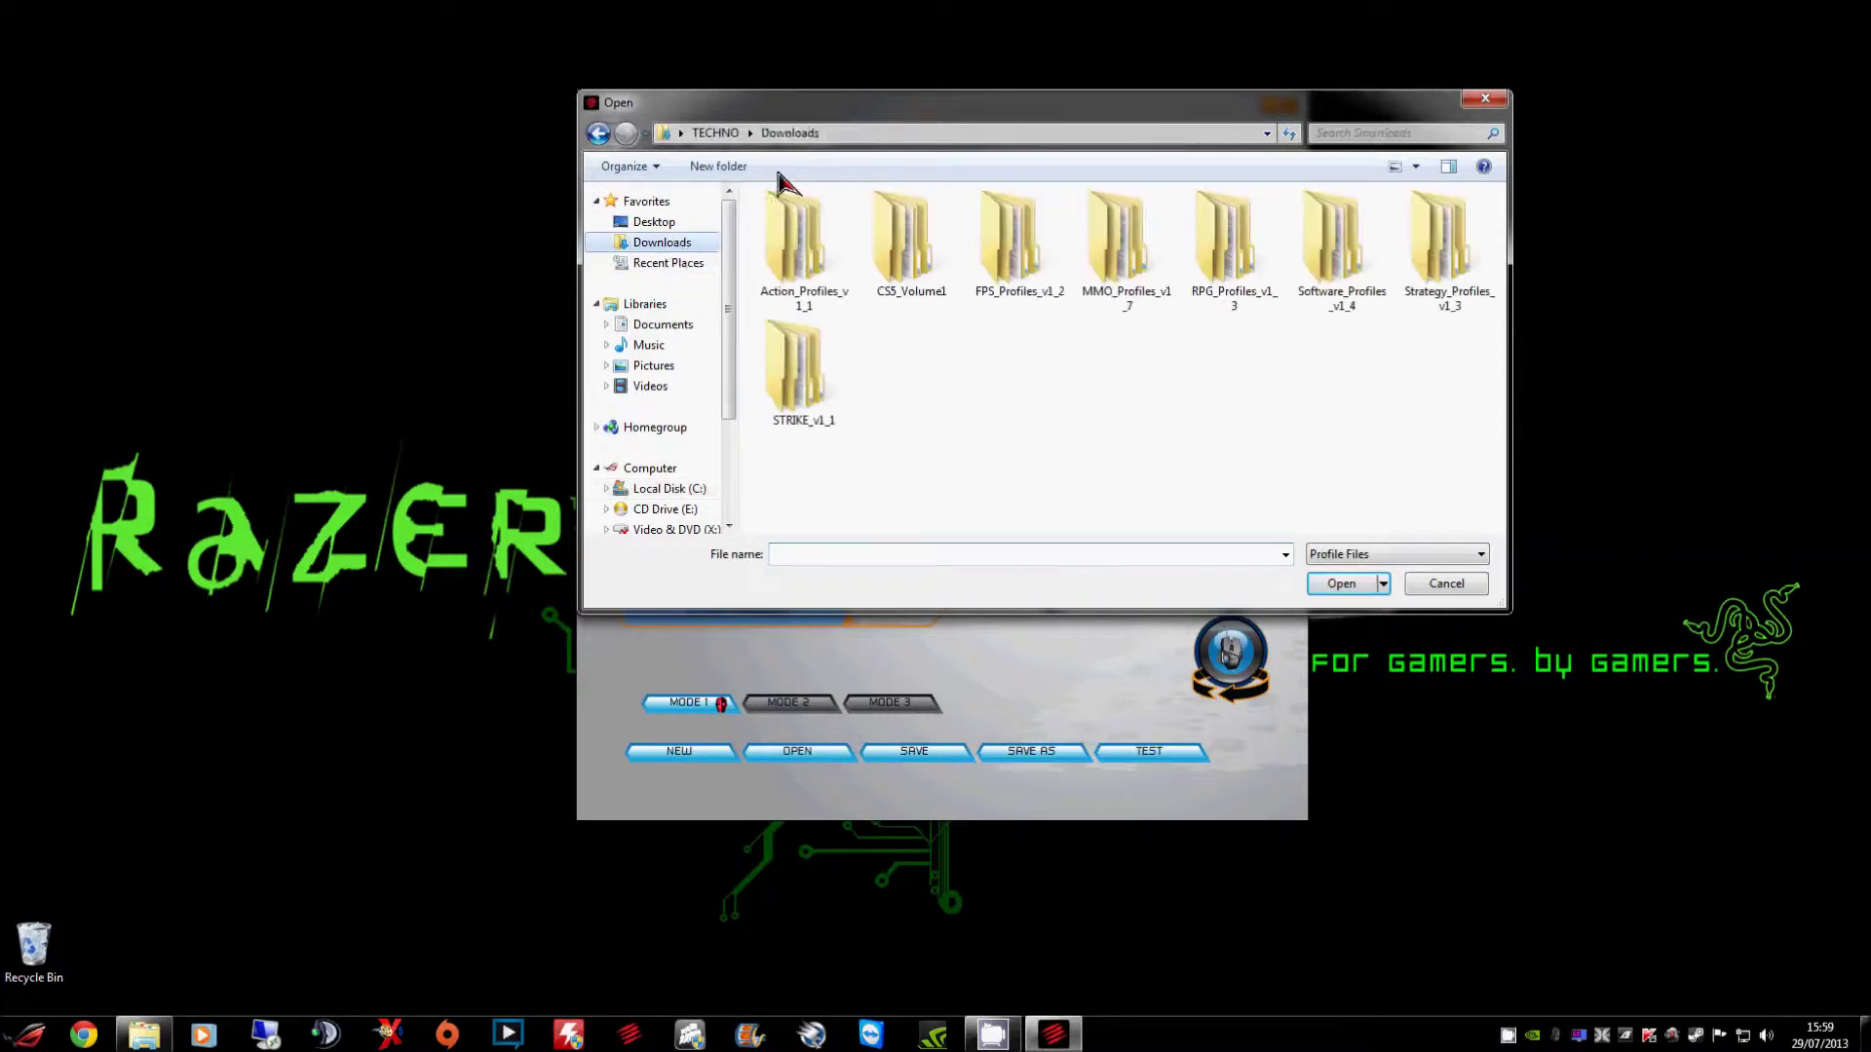
{"action": "left_click_drag", "start_coordinate": [779, 100], "coordinate": [421, 45]}
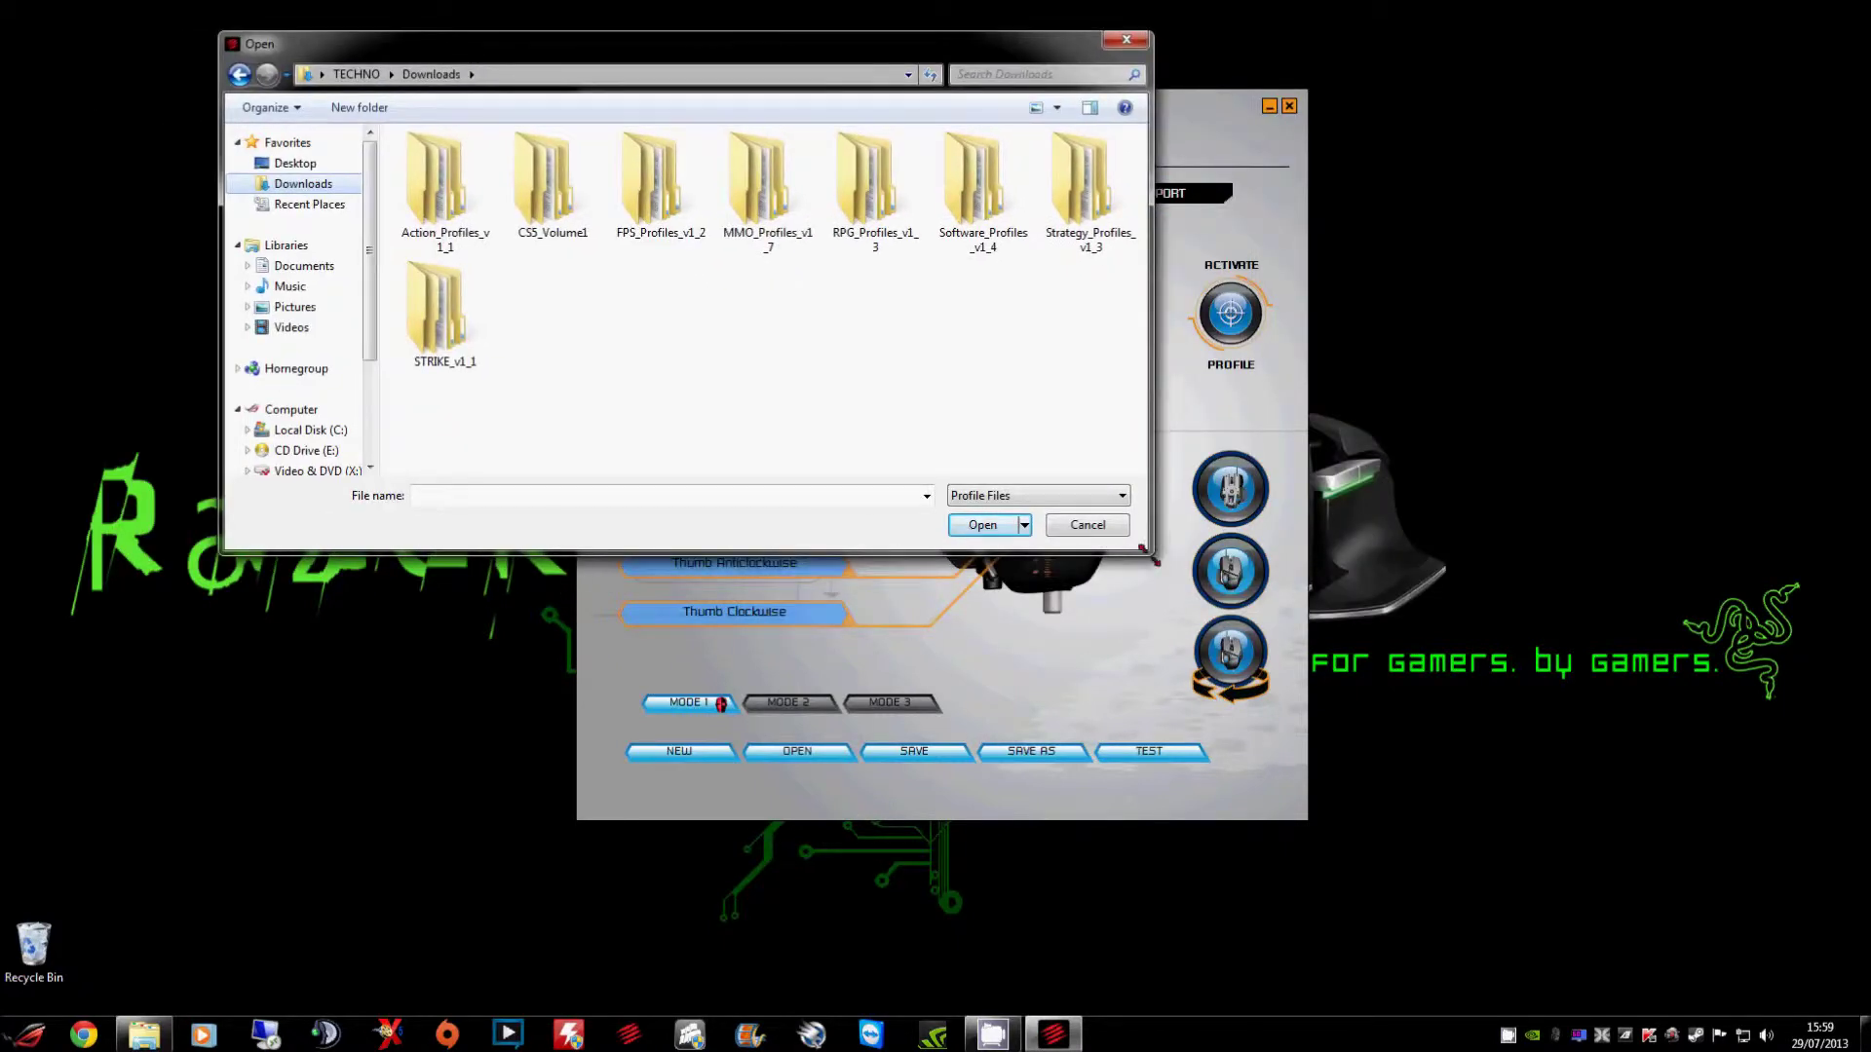
{"action": "left_click_drag", "start_coordinate": [1146, 549], "coordinate": [1555, 750]}
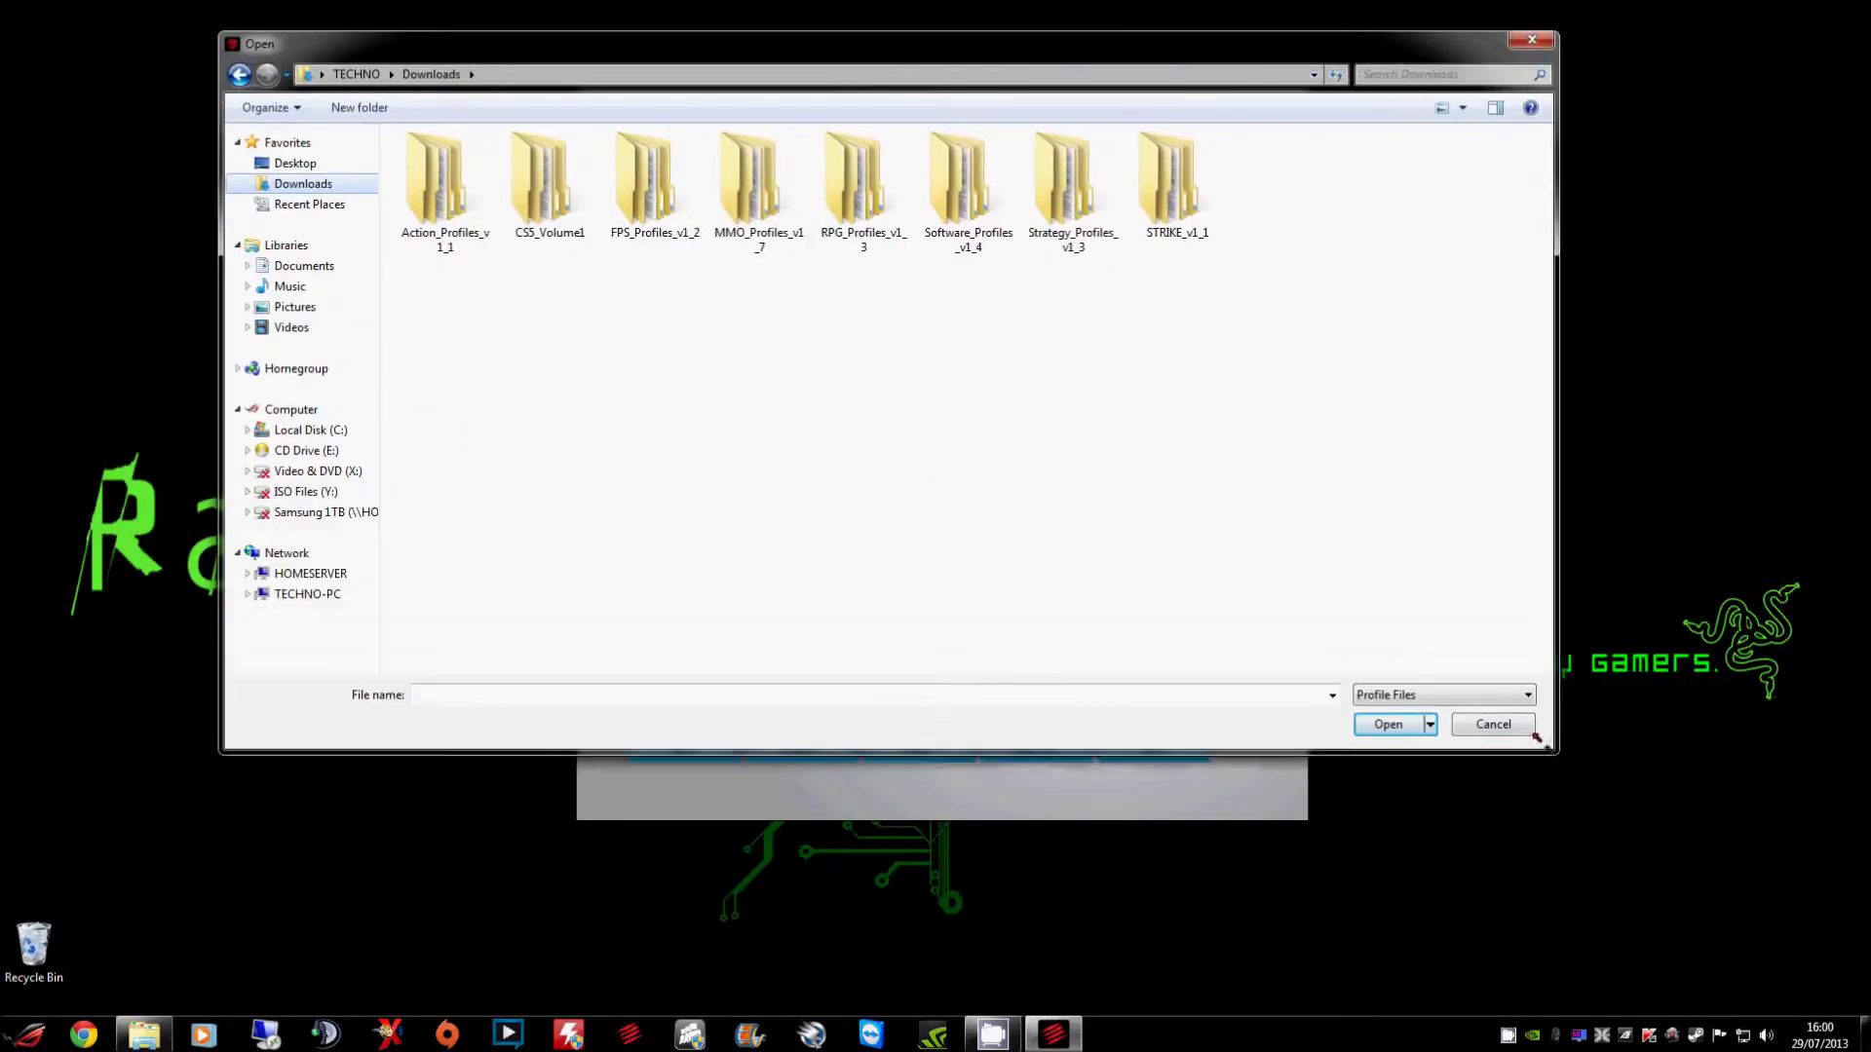
Look over the downloaded profile packs, from CS5_Volume1 through STRIKE_v1_1.
{"action": "left_click", "coordinate": [544, 181]}
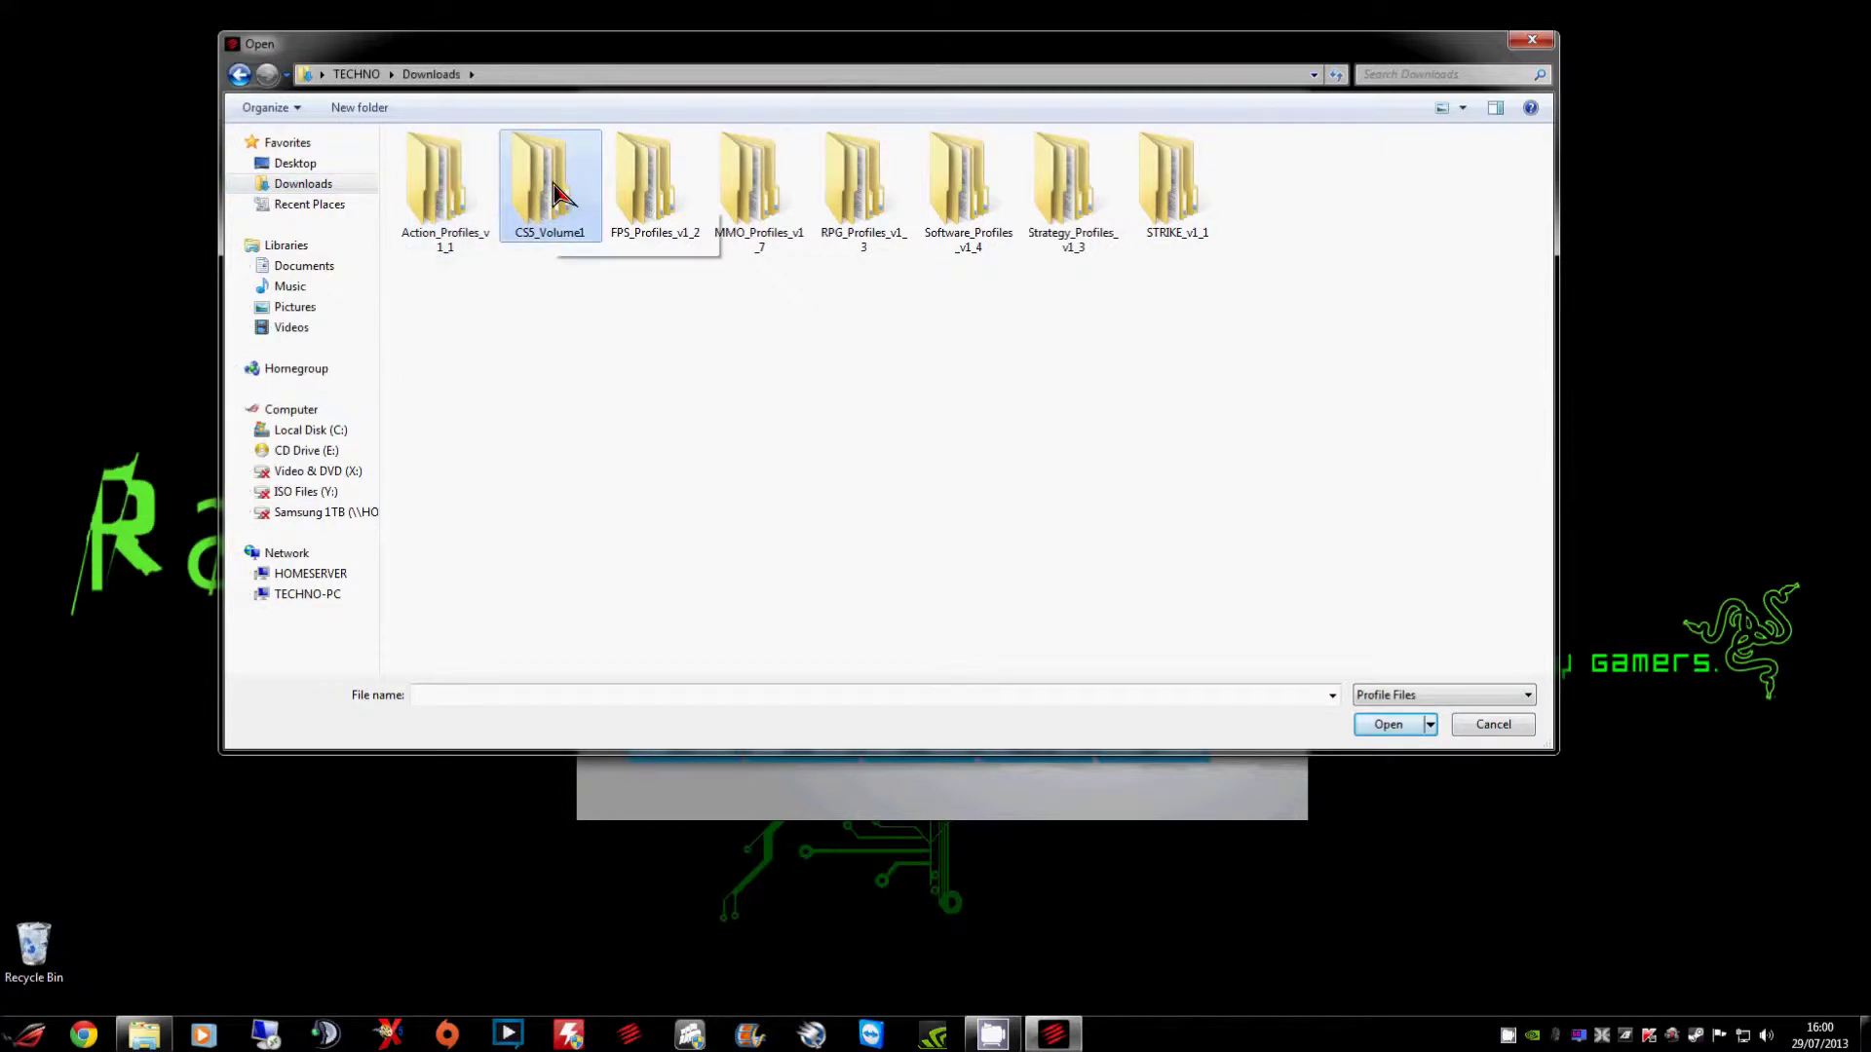
{"action": "left_click", "coordinate": [657, 209]}
{"action": "left_click", "coordinate": [750, 207]}
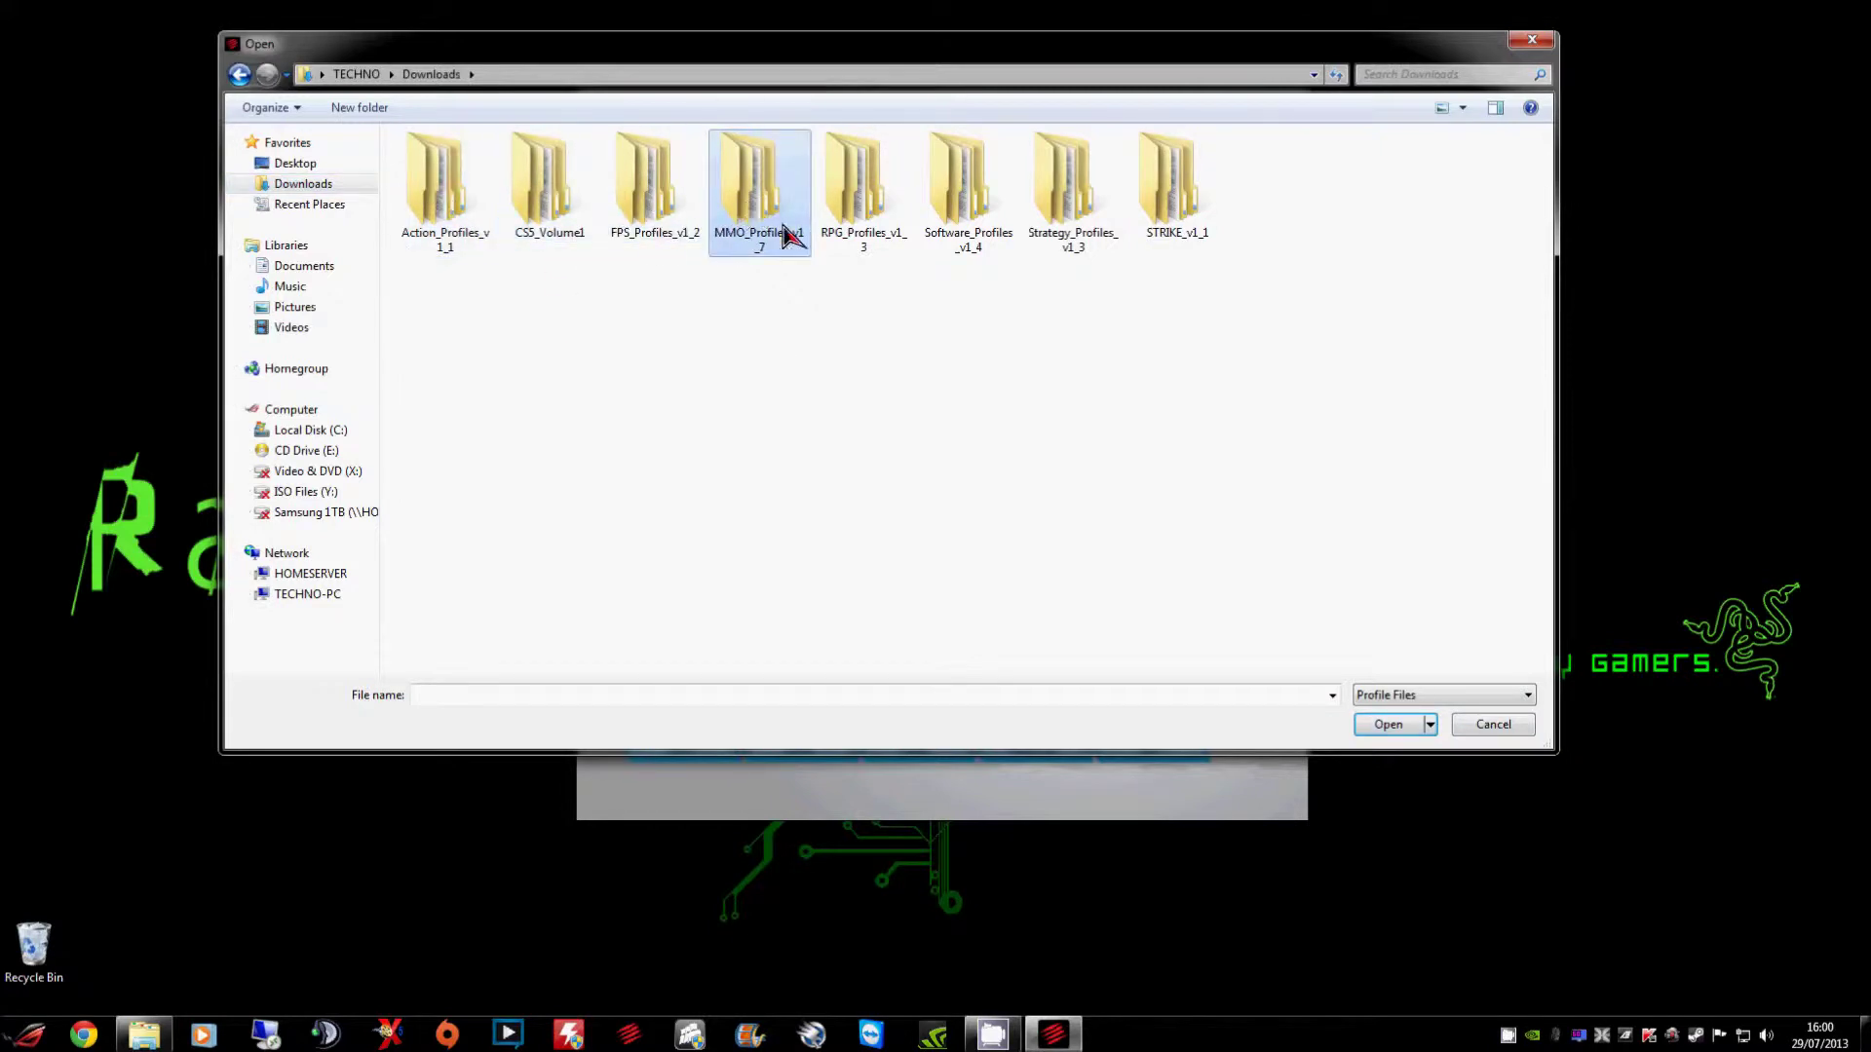
{"action": "left_click", "coordinate": [876, 187]}
{"action": "left_click", "coordinate": [979, 200]}
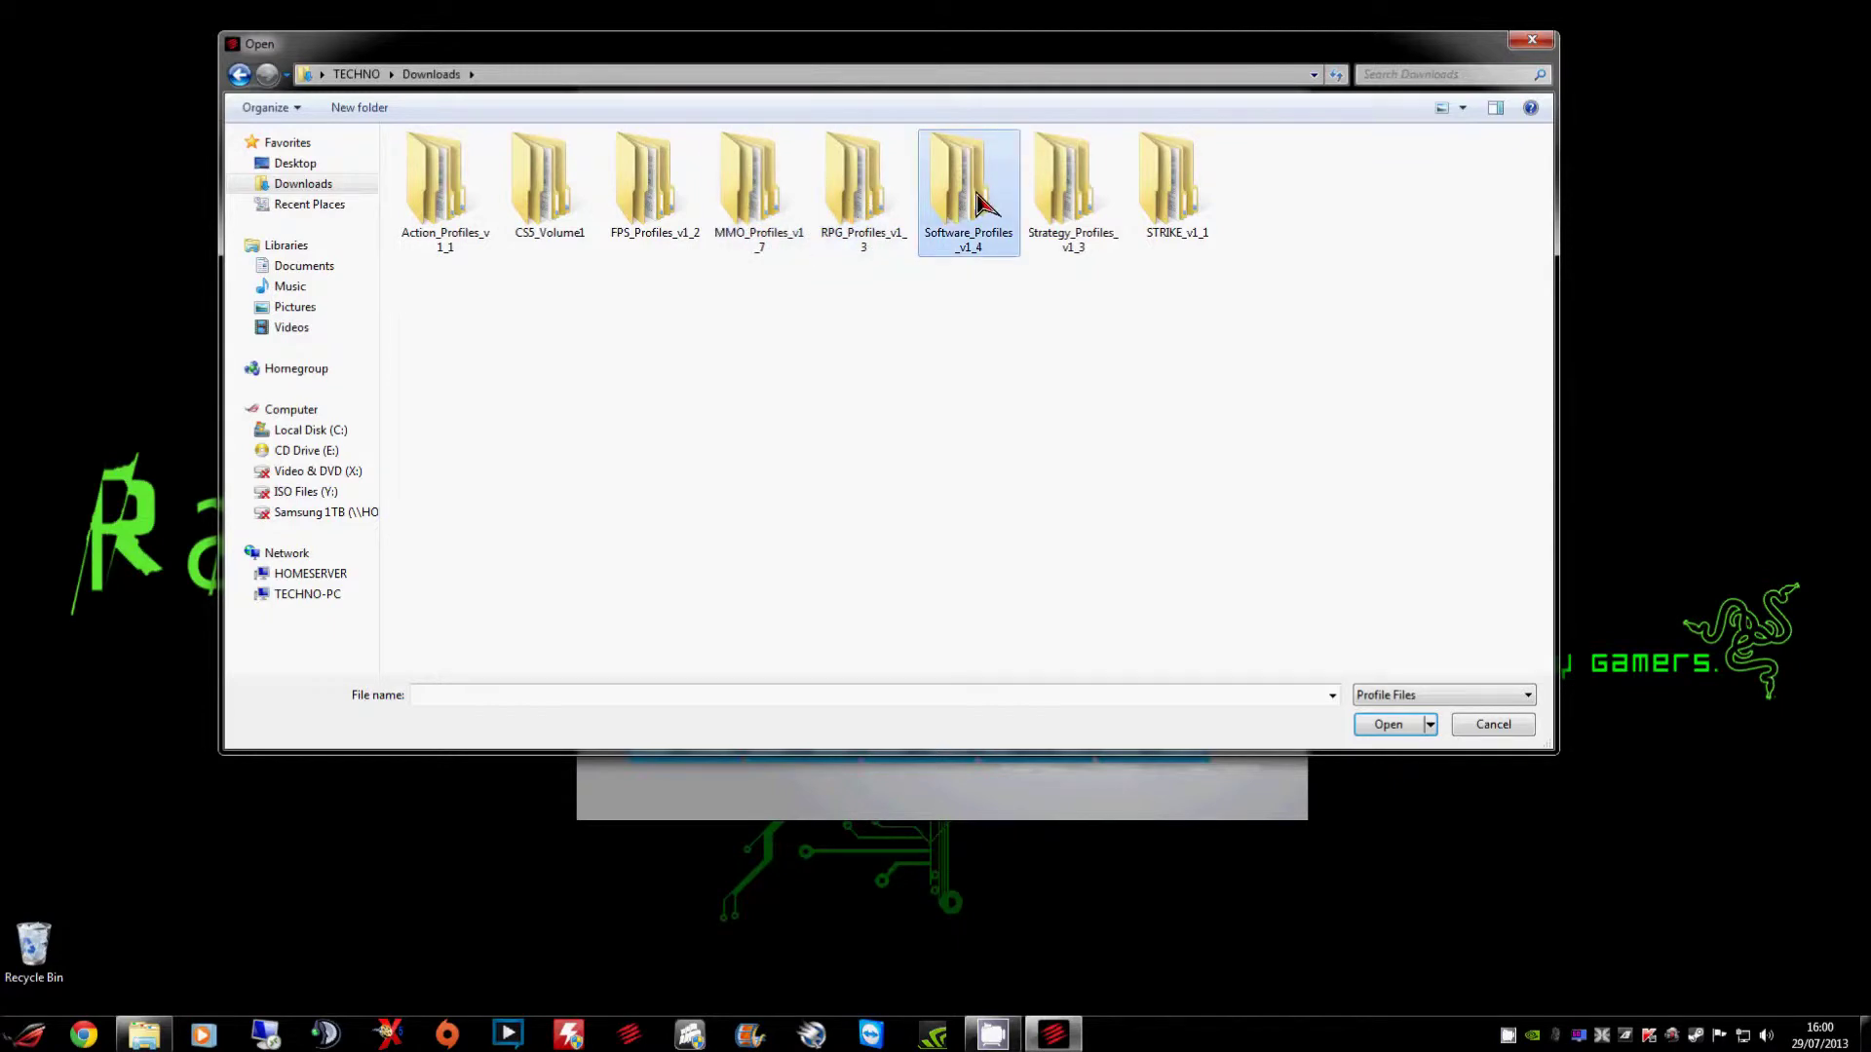
{"action": "left_click", "coordinate": [1070, 190]}
{"action": "left_click", "coordinate": [1179, 190]}
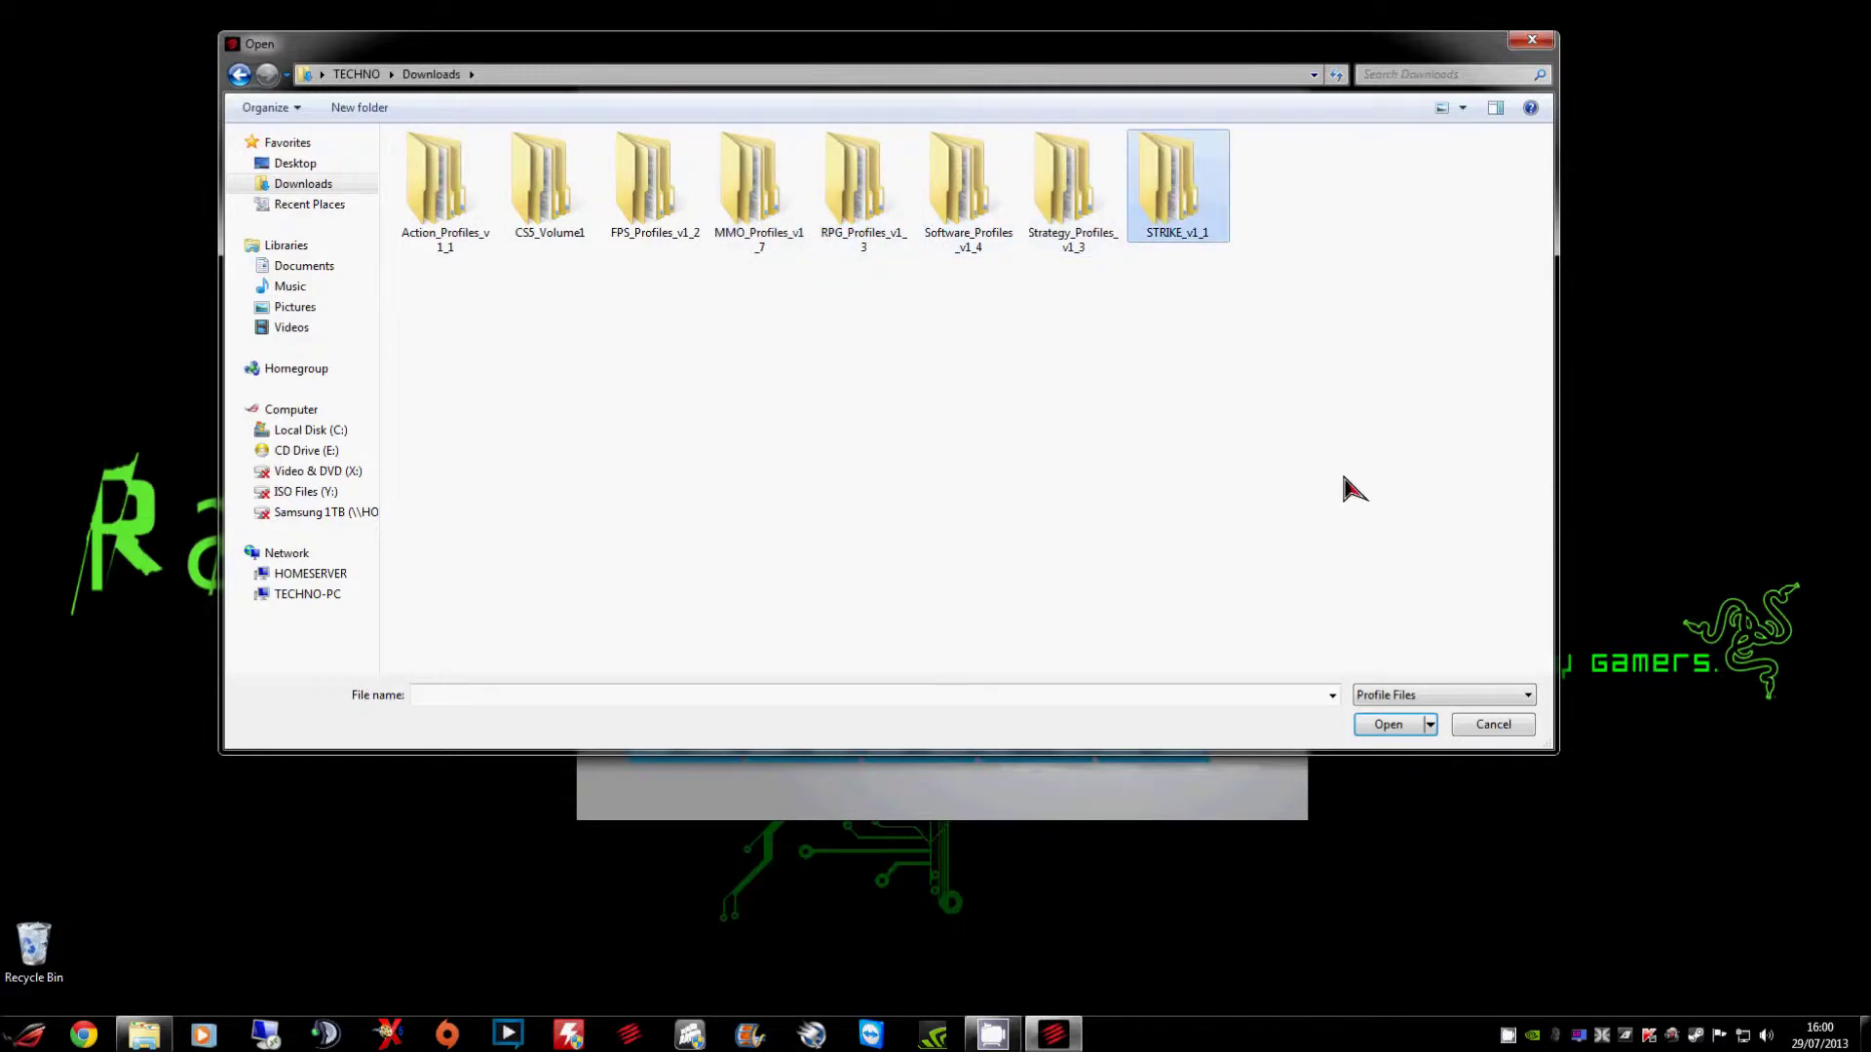
Load AssassinsCreed.pr0 from Action_Profiles_v1_1\Action_Profiles_v1_1.
{"action": "double_click", "coordinate": [459, 188]}
{"action": "double_click", "coordinate": [515, 171]}
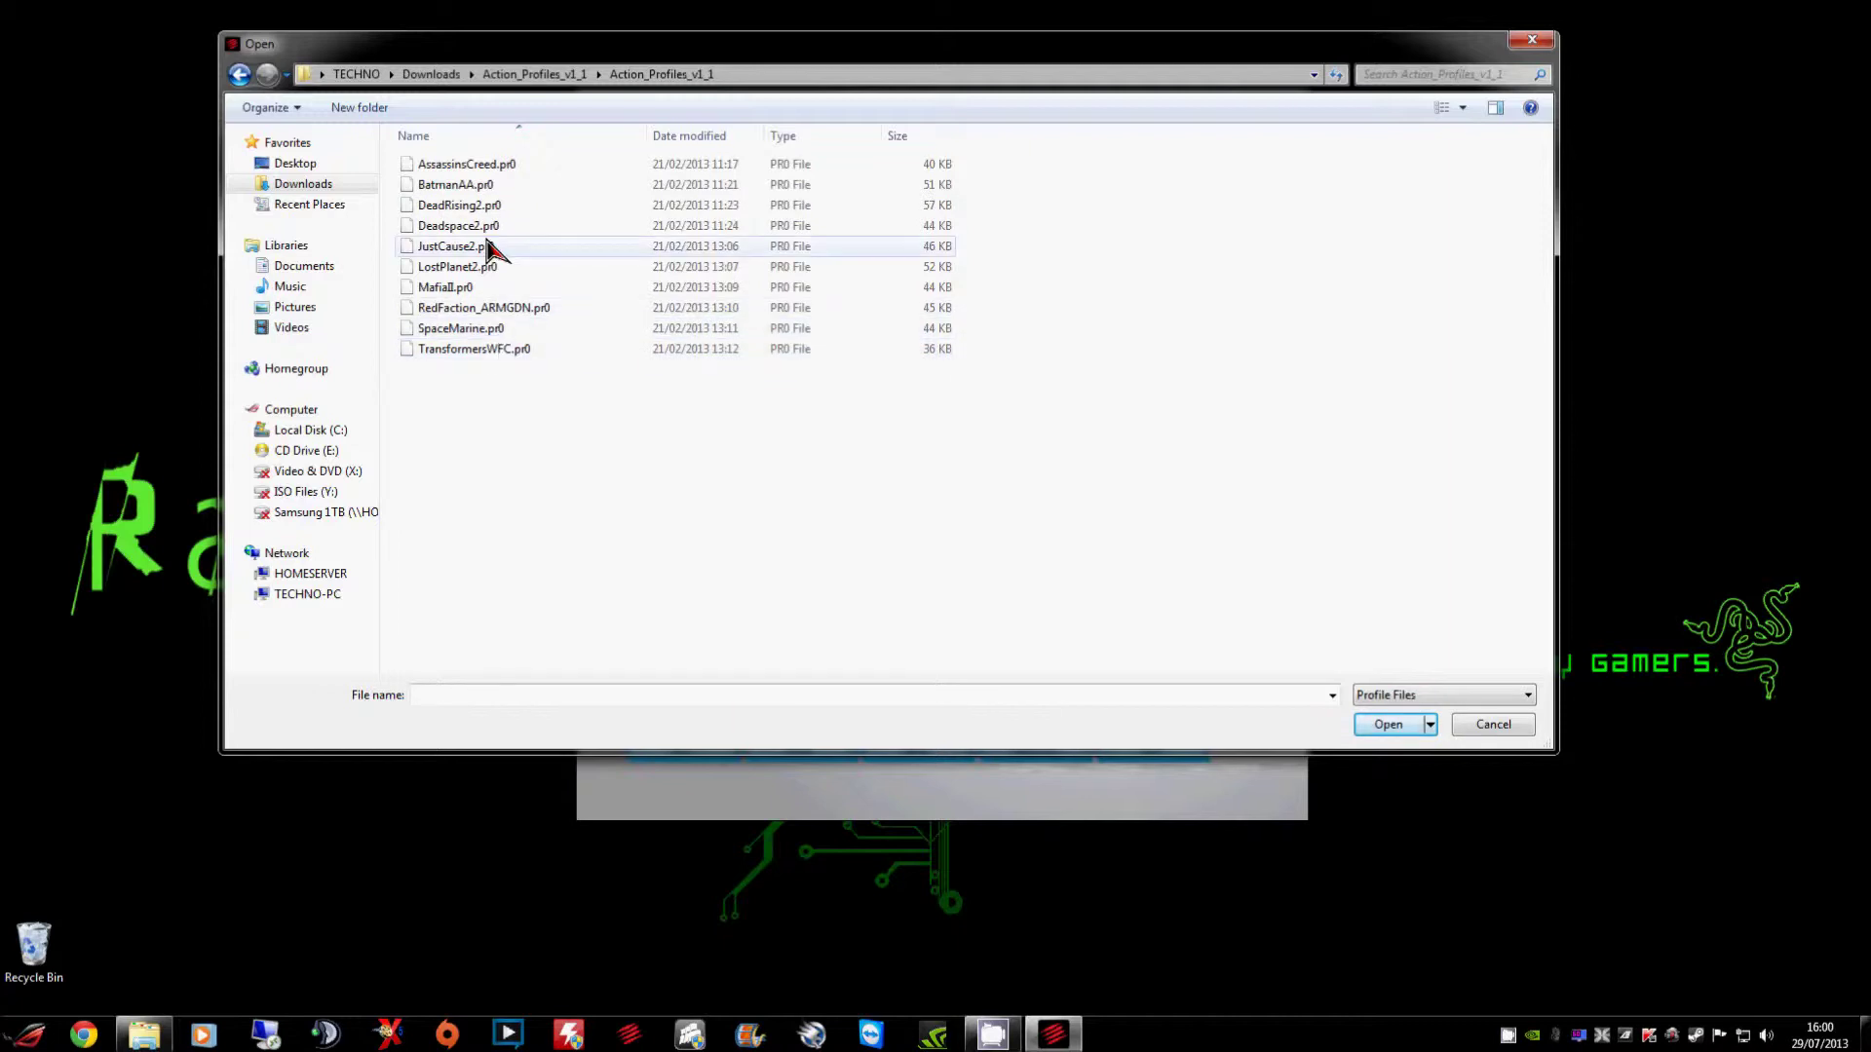
{"action": "double_click", "coordinate": [470, 166]}
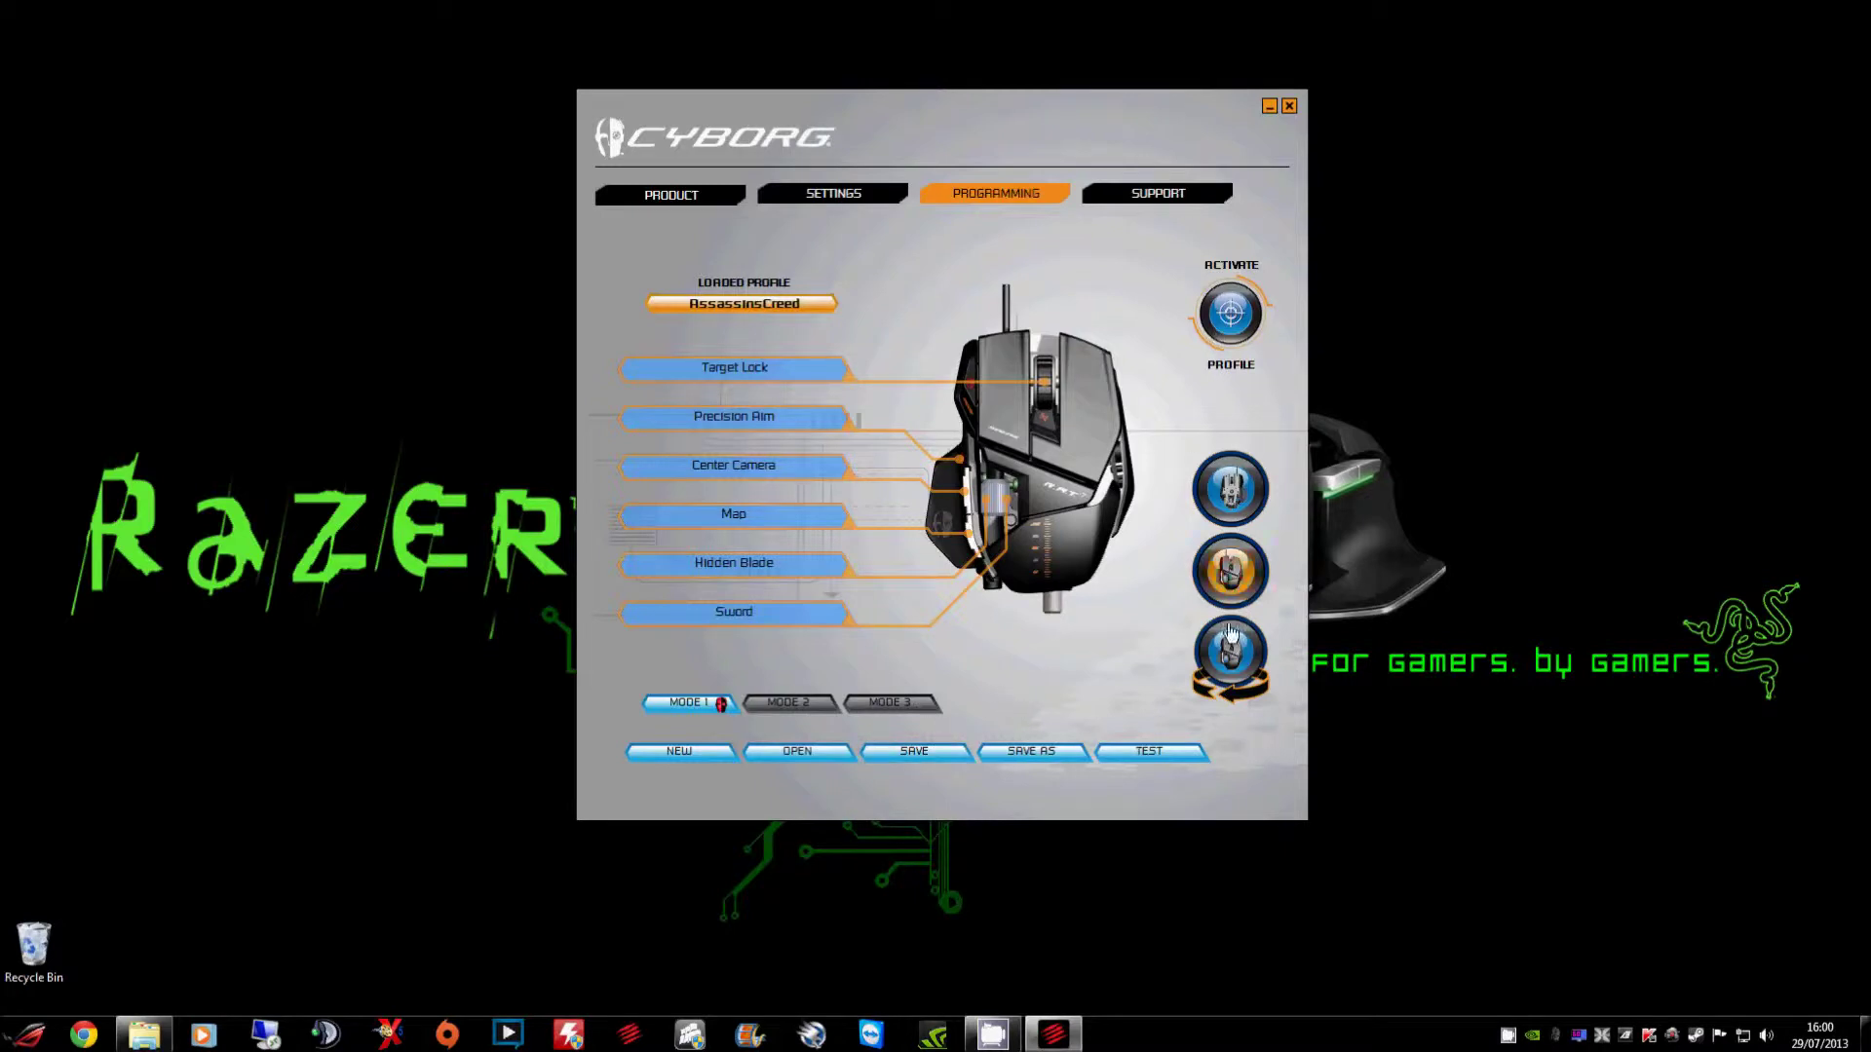
Test the AssassinsCreed profile, check its button mappings, and reopen the profile browser.
{"action": "left_click", "coordinate": [1175, 752]}
{"action": "left_click", "coordinate": [1093, 620]}
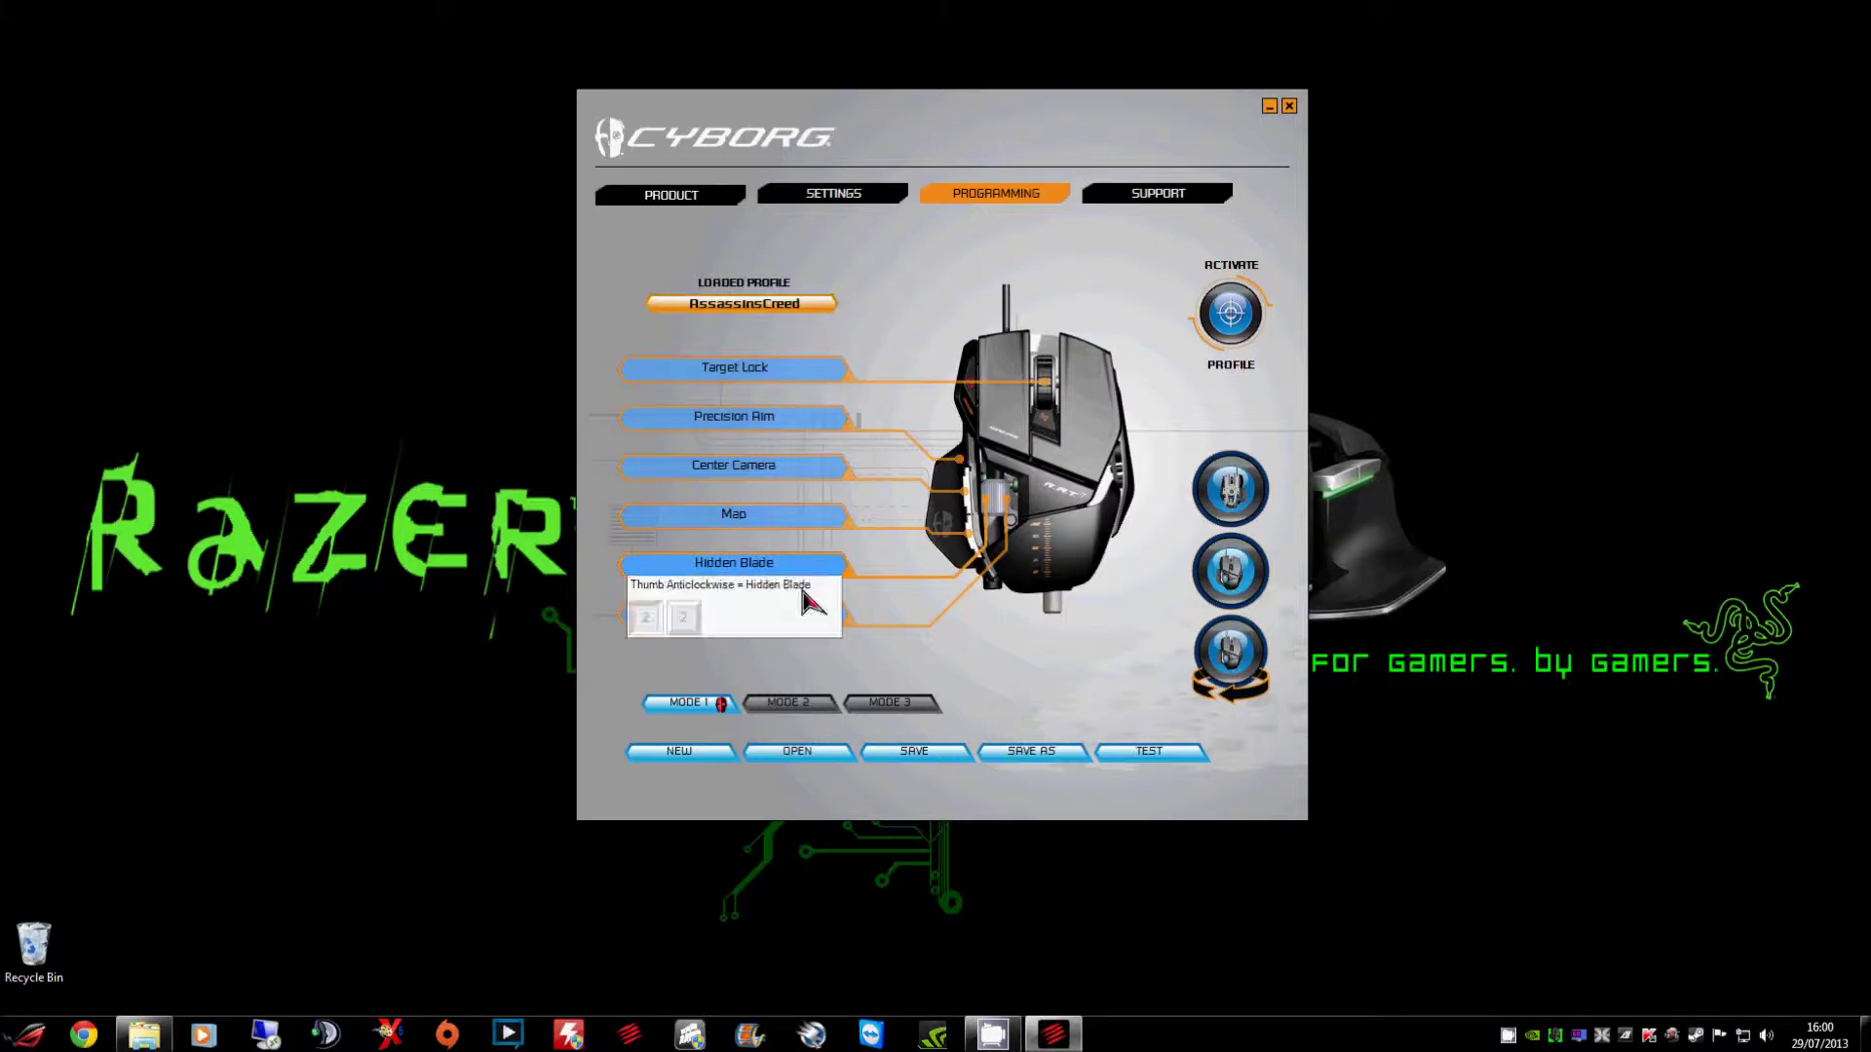
{"action": "mouse_move", "coordinate": [754, 482]}
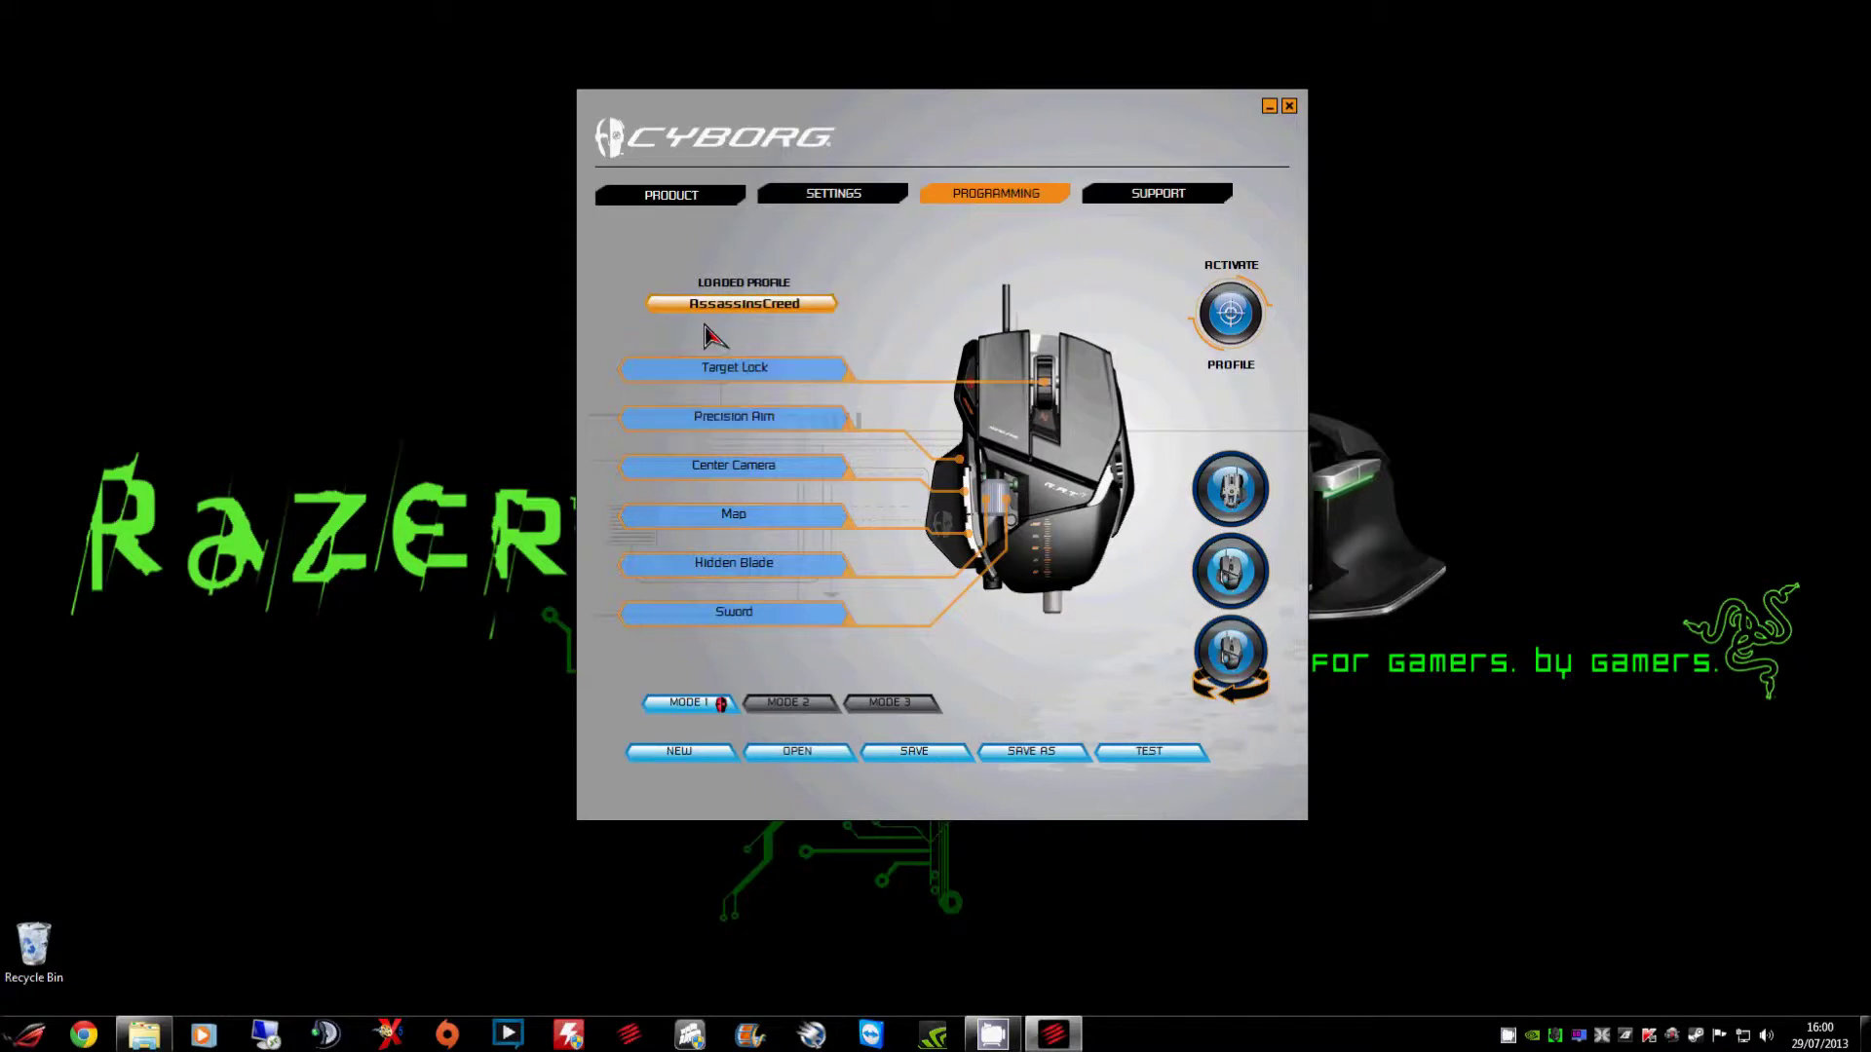
{"action": "mouse_move", "coordinate": [757, 373]}
{"action": "left_click", "coordinate": [808, 758]}
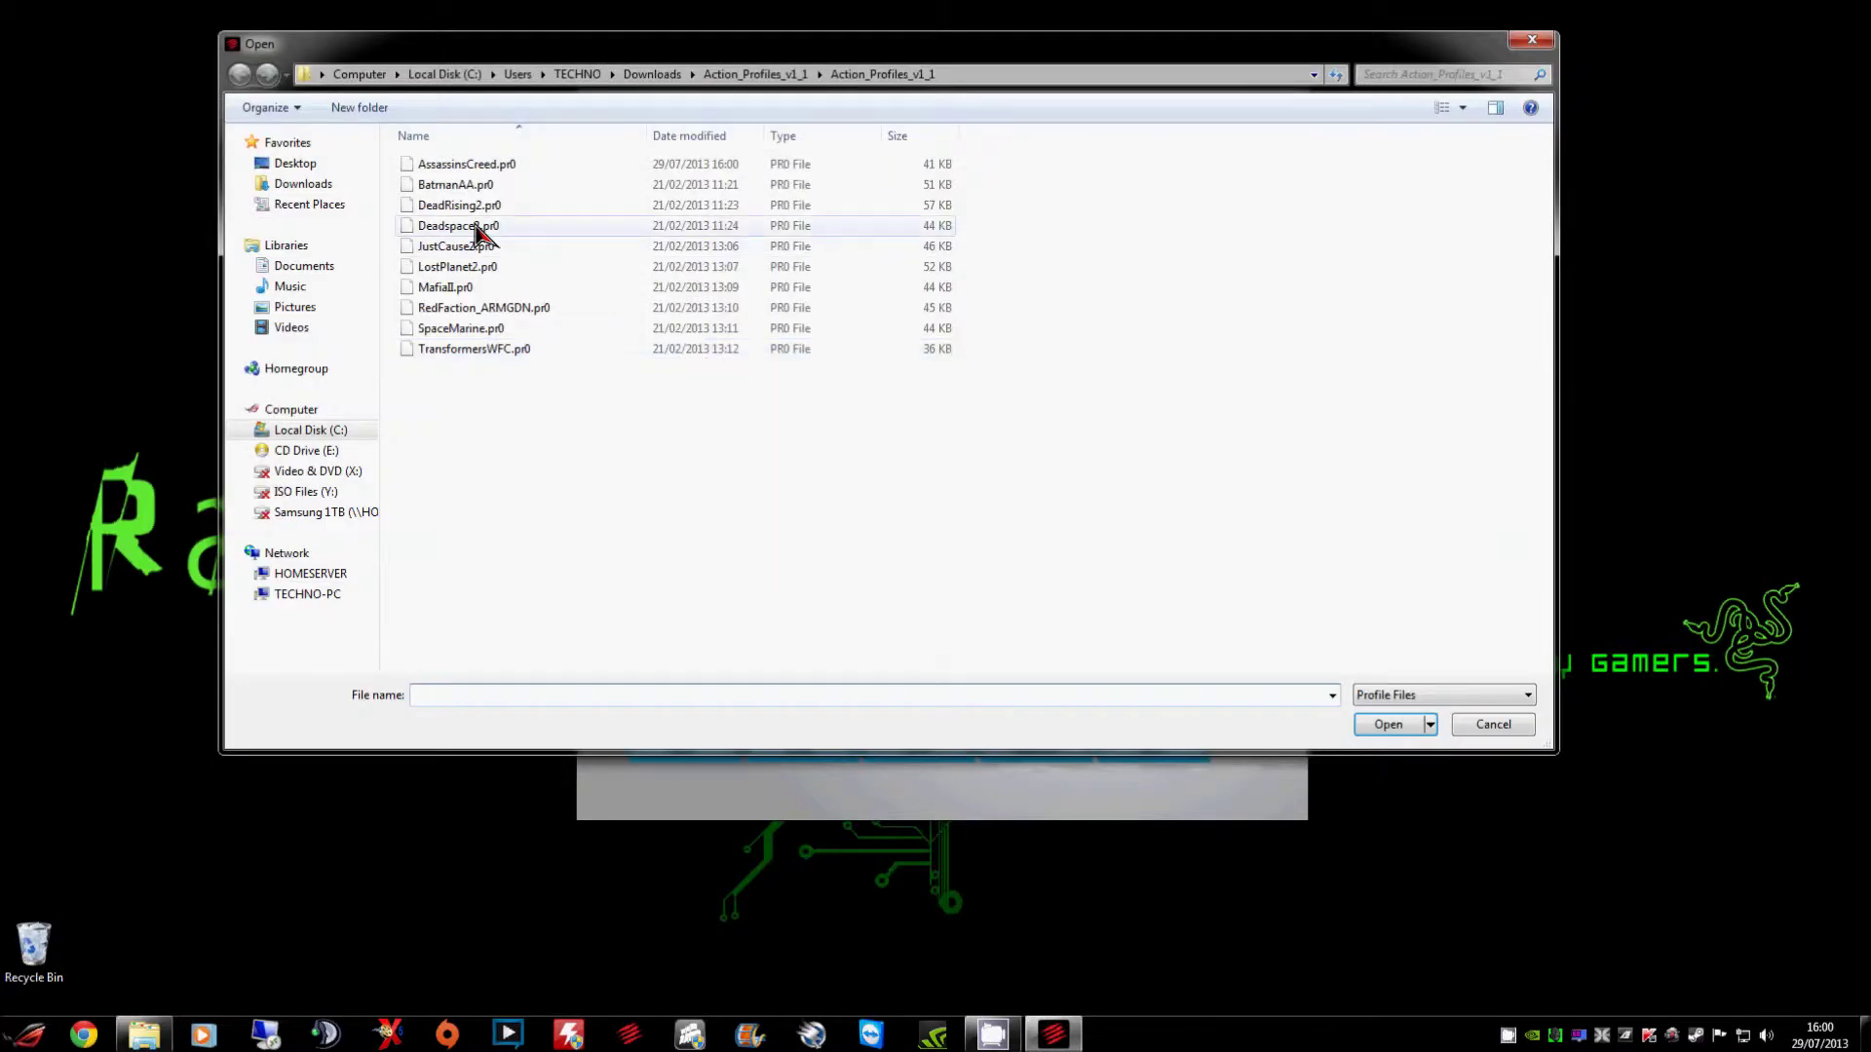
Load BatmanAA.pr0, then Deadspace2.pr0, and switch to the Support page.
{"action": "double_click", "coordinate": [458, 189]}
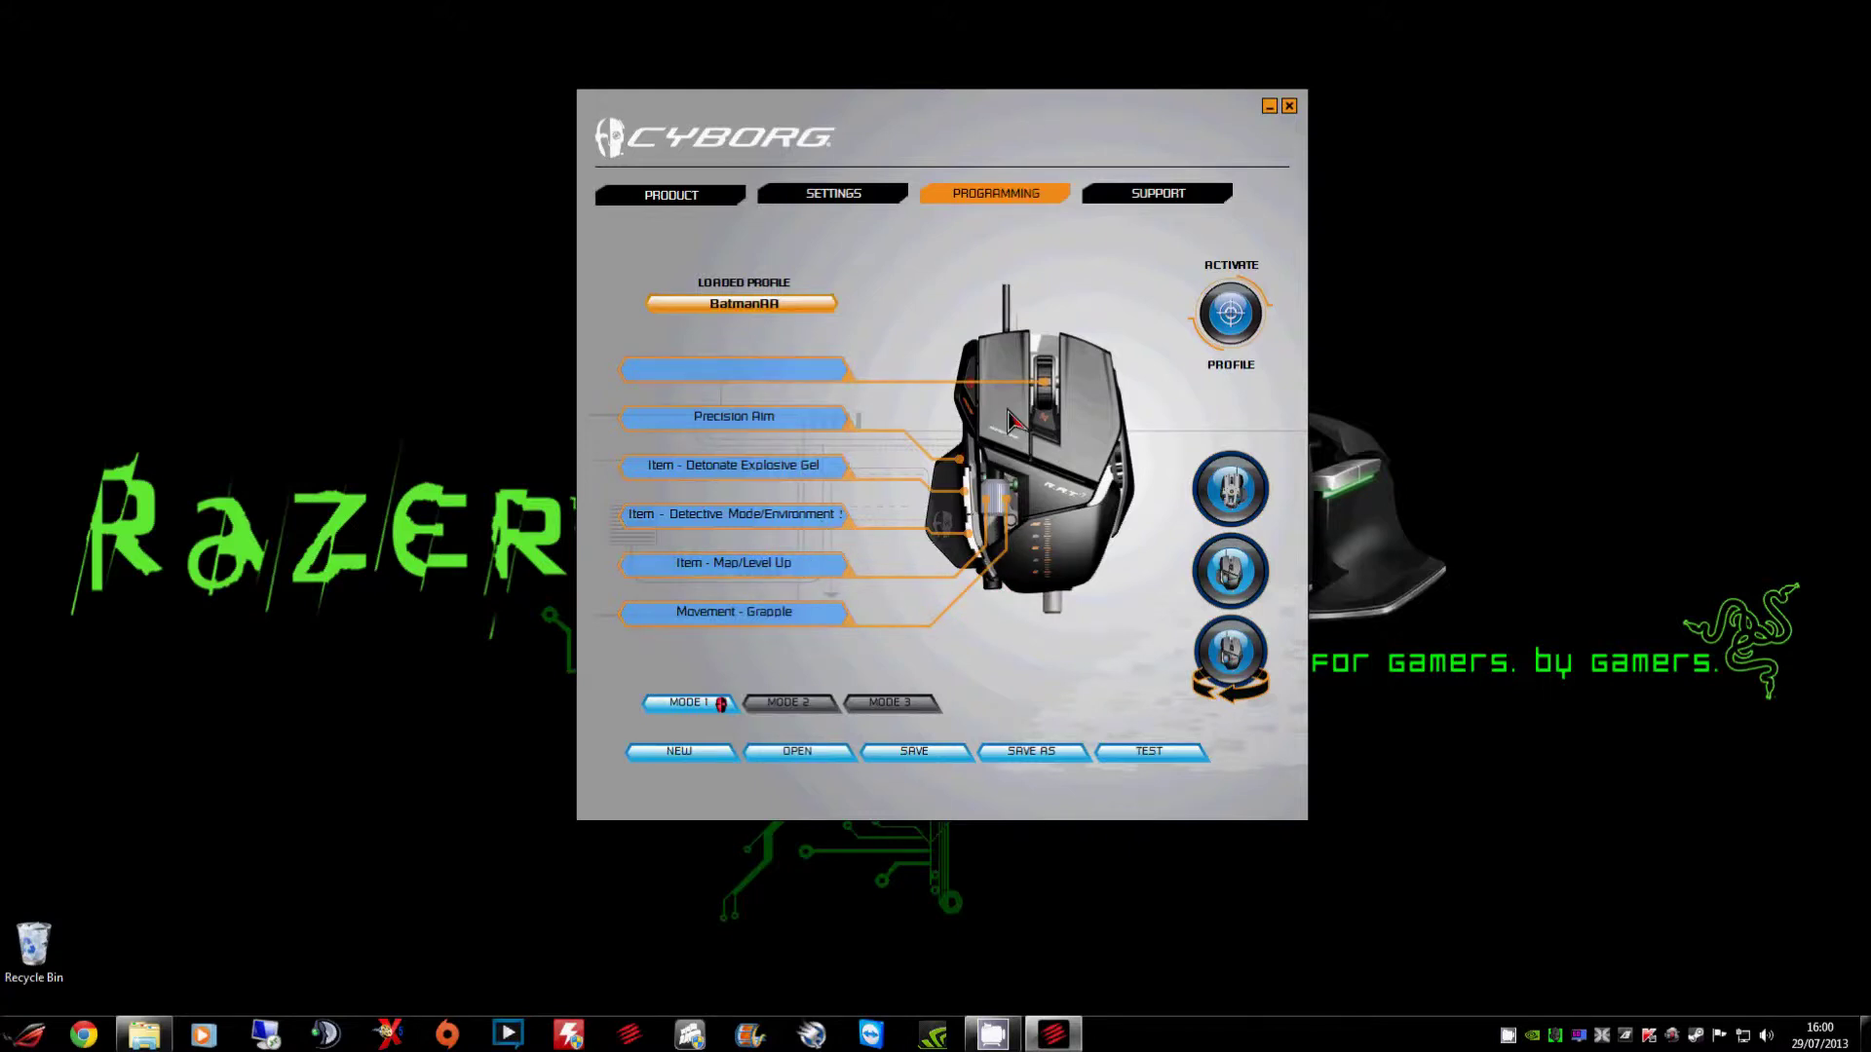
{"action": "left_click", "coordinate": [781, 759]}
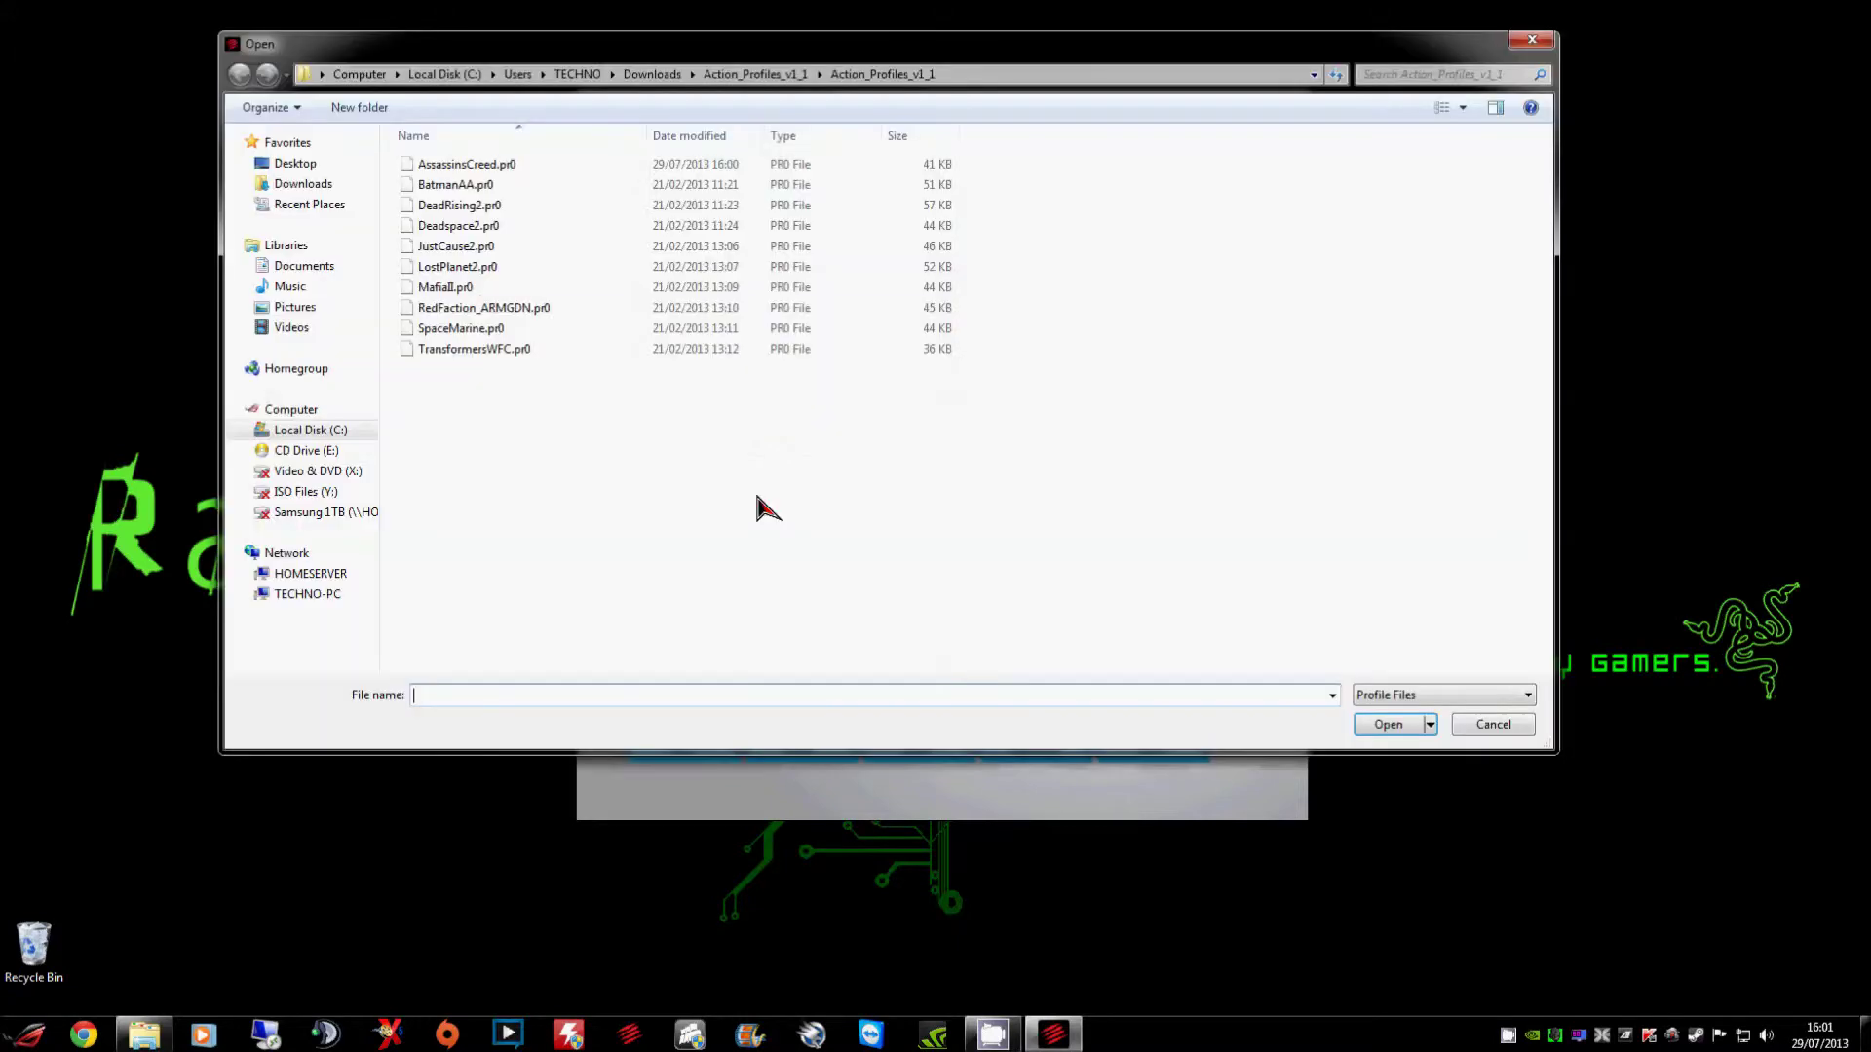
{"action": "left_click", "coordinate": [470, 232]}
{"action": "double_click", "coordinate": [469, 233]}
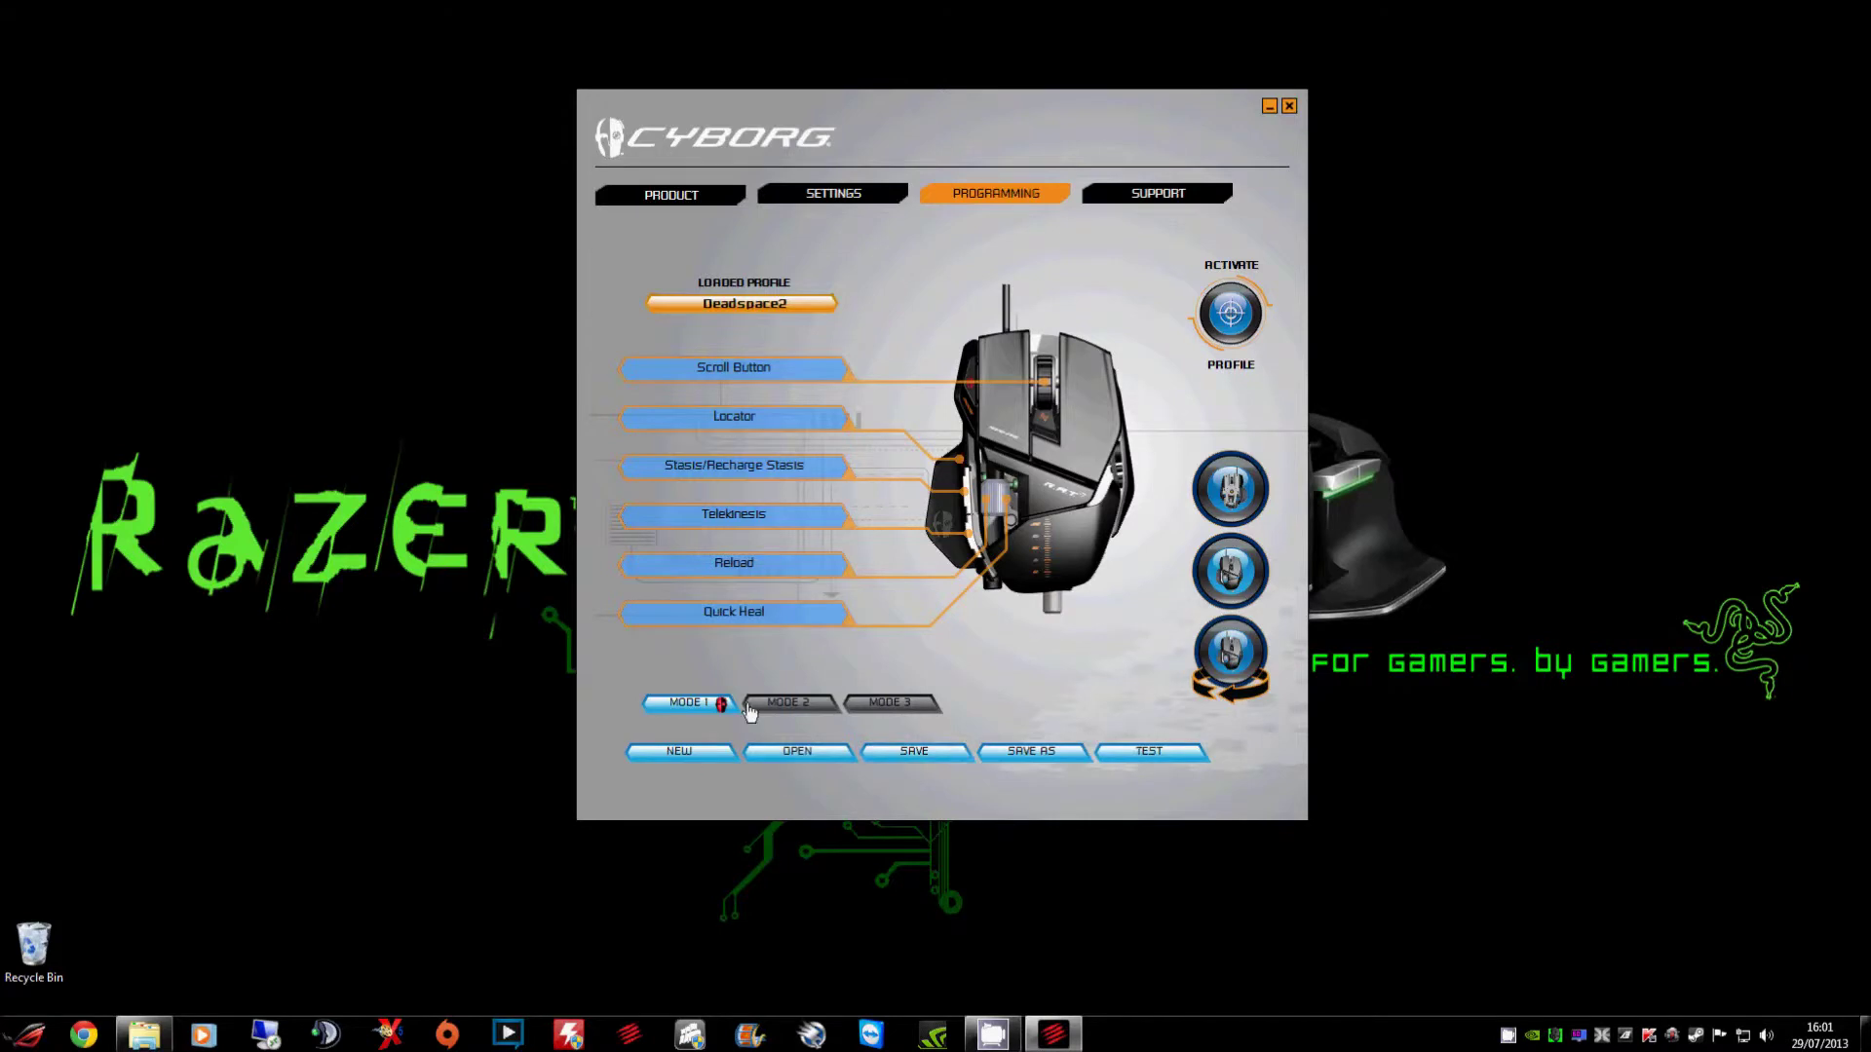
{"action": "left_click", "coordinate": [1140, 195]}
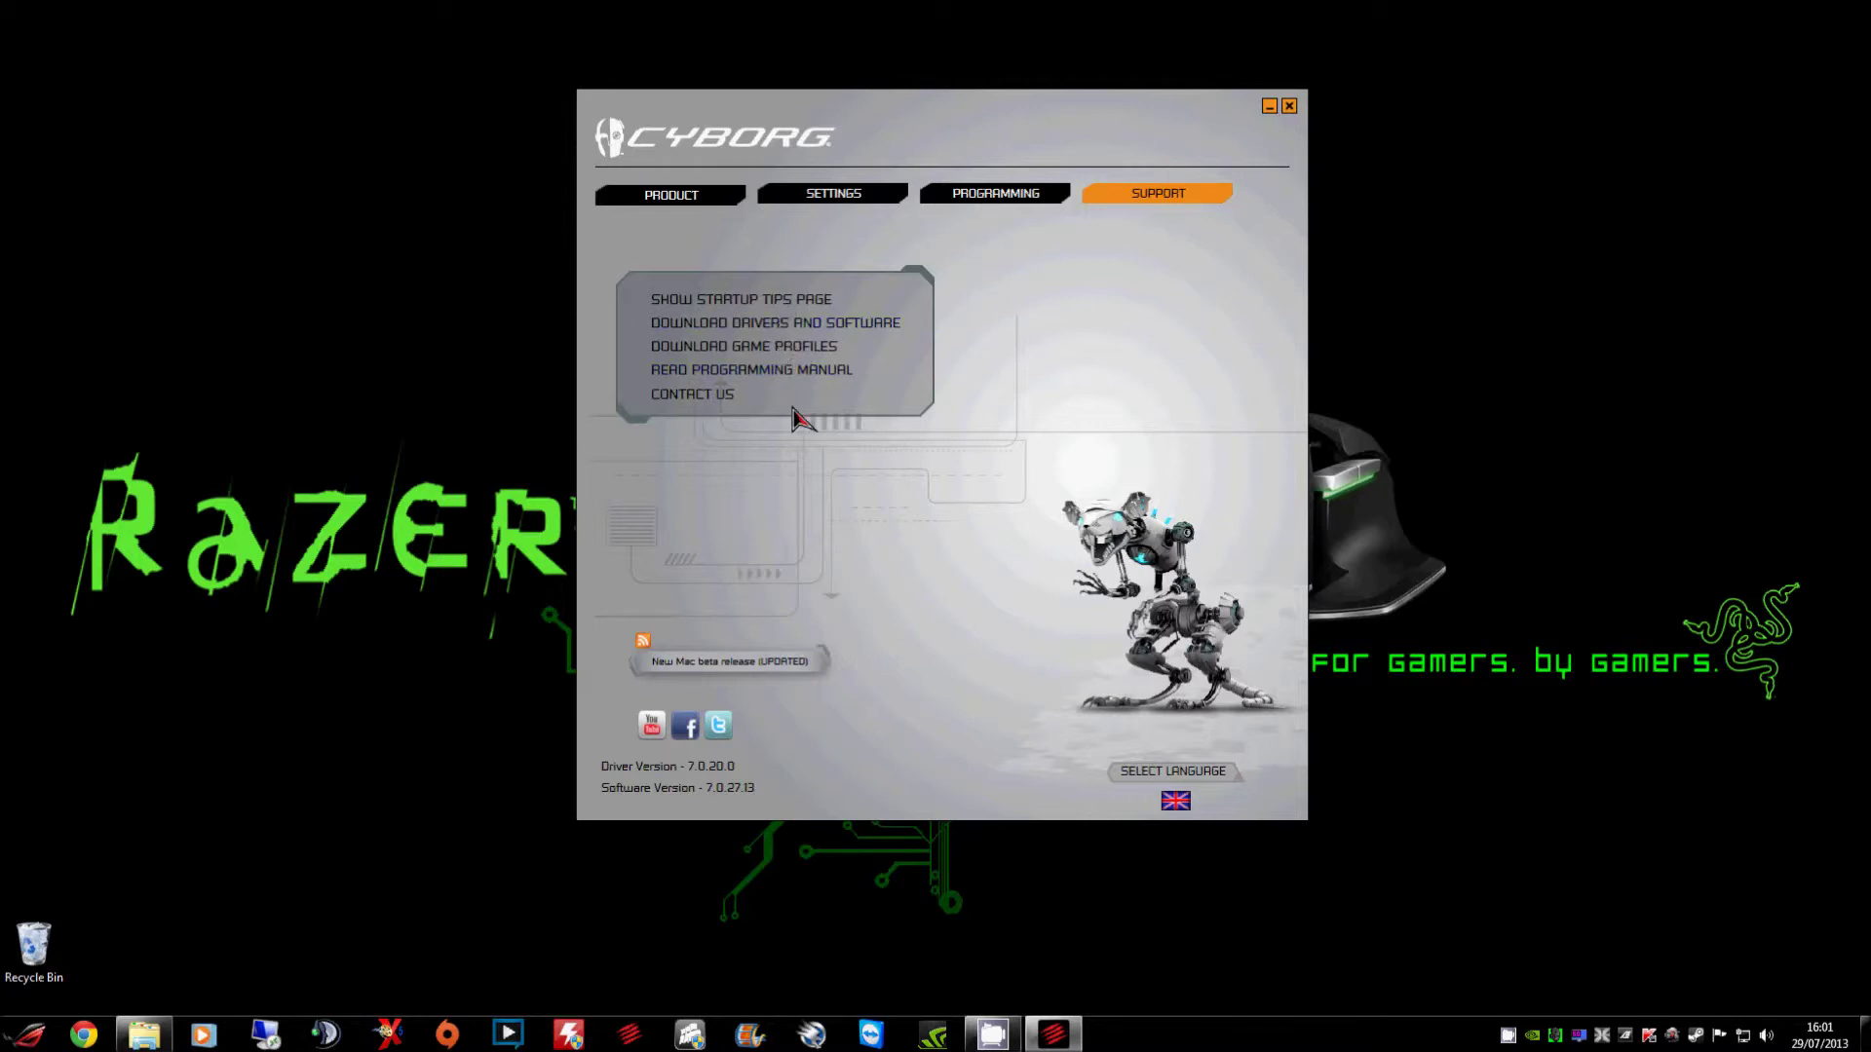
View the UK language option, cycle through all tabs, and return to the Product page.
{"action": "left_click", "coordinate": [1183, 799]}
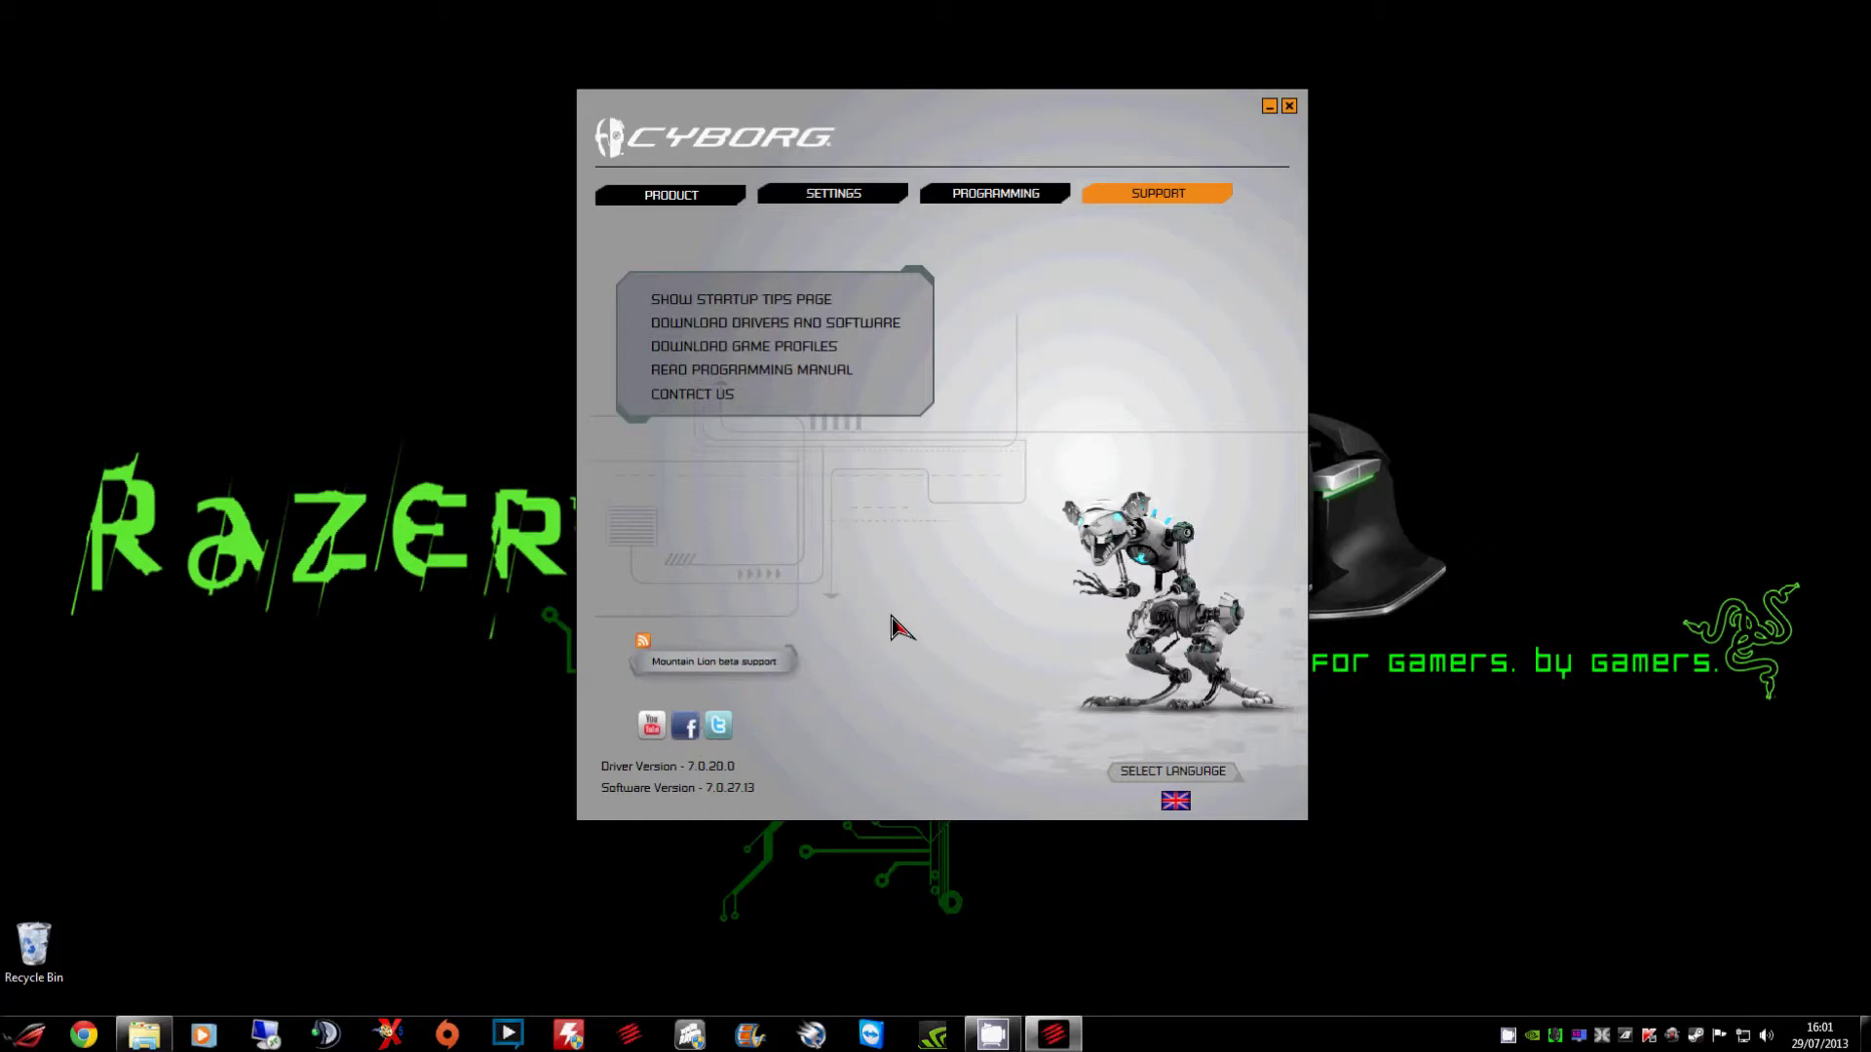
{"action": "left_click", "coordinate": [673, 198]}
{"action": "left_click", "coordinate": [837, 194]}
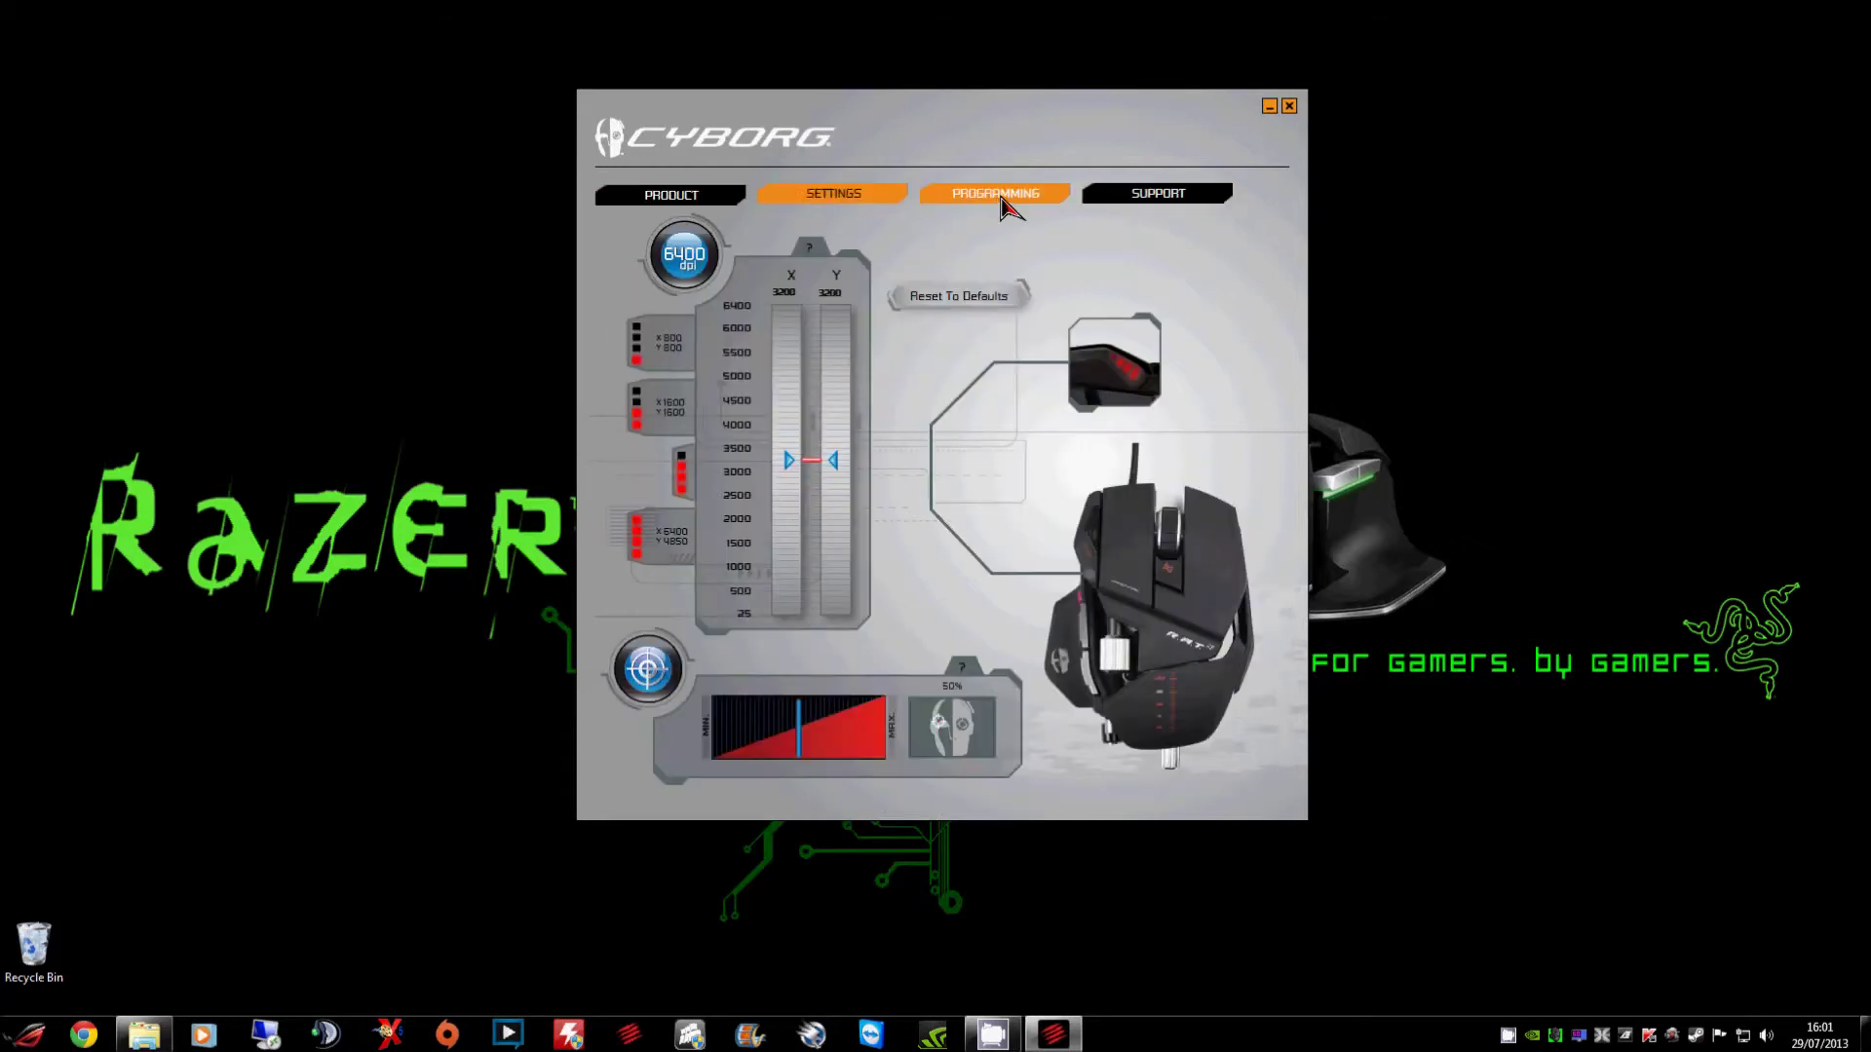
{"action": "left_click", "coordinate": [1014, 194]}
{"action": "left_click", "coordinate": [1167, 201]}
{"action": "left_click", "coordinate": [695, 199]}
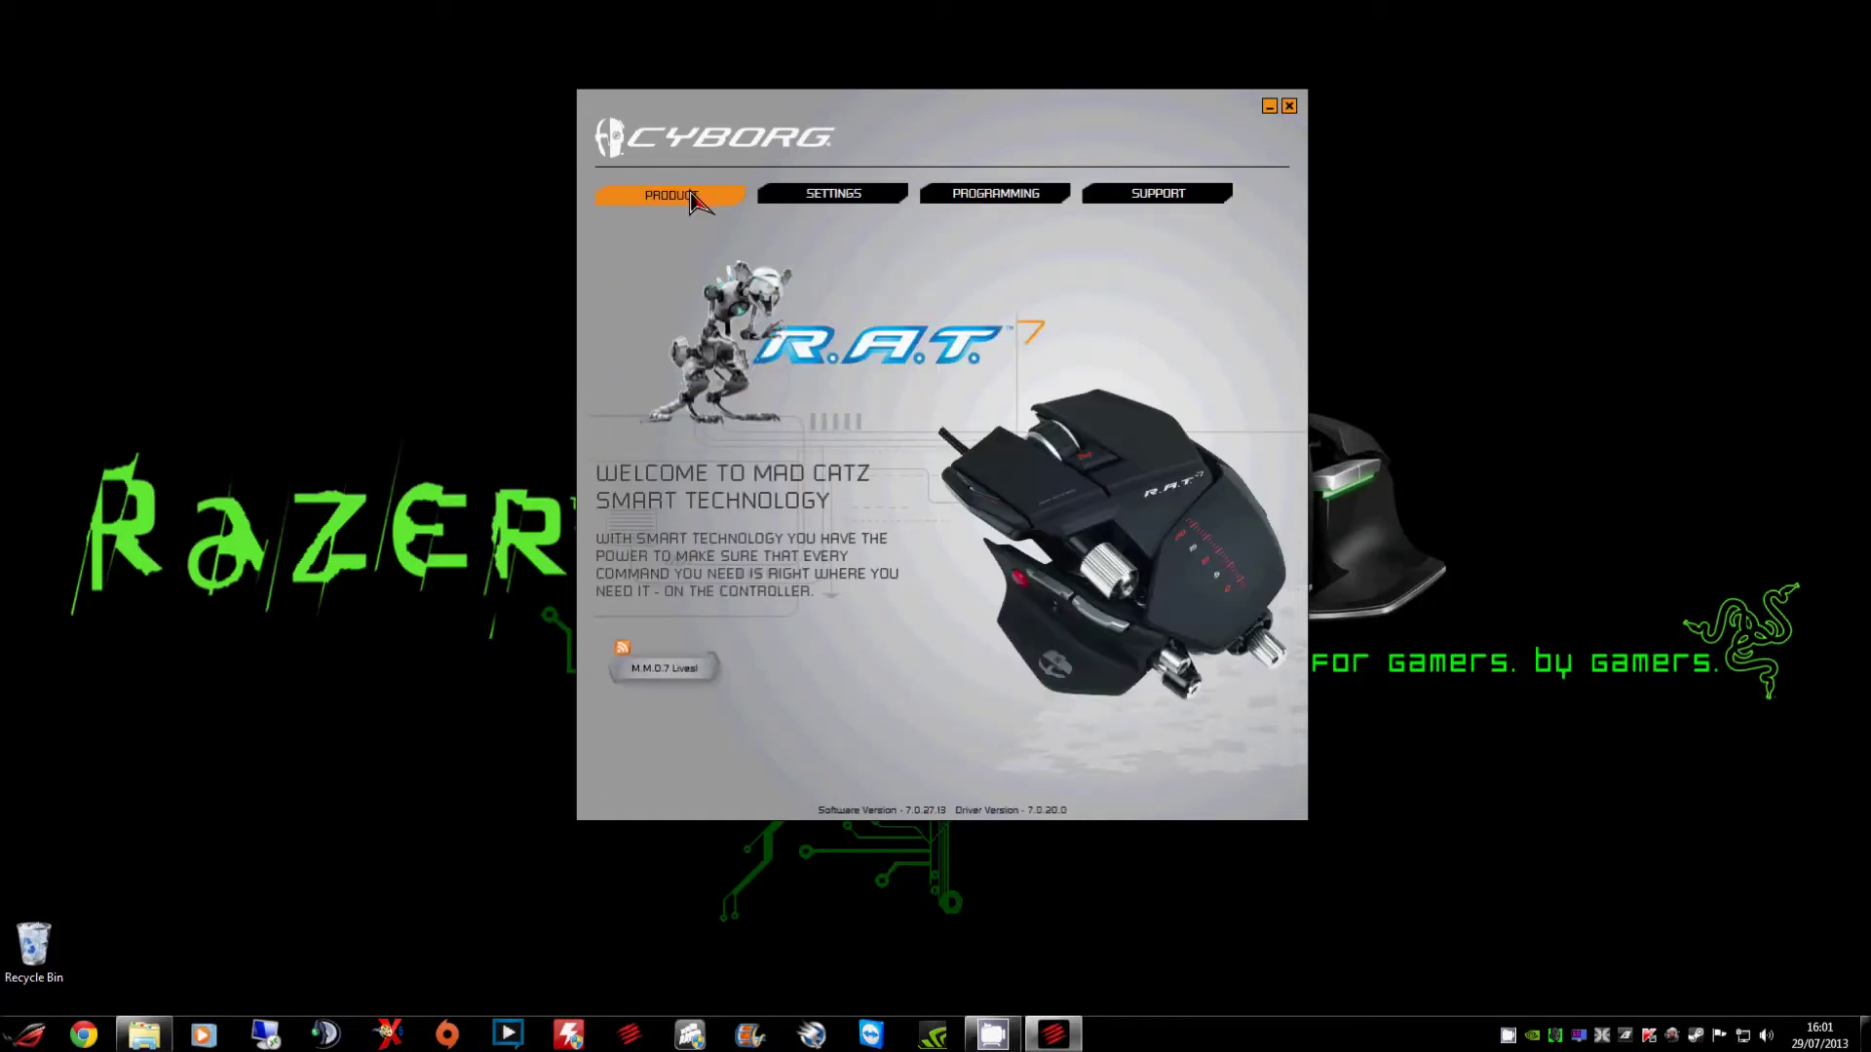